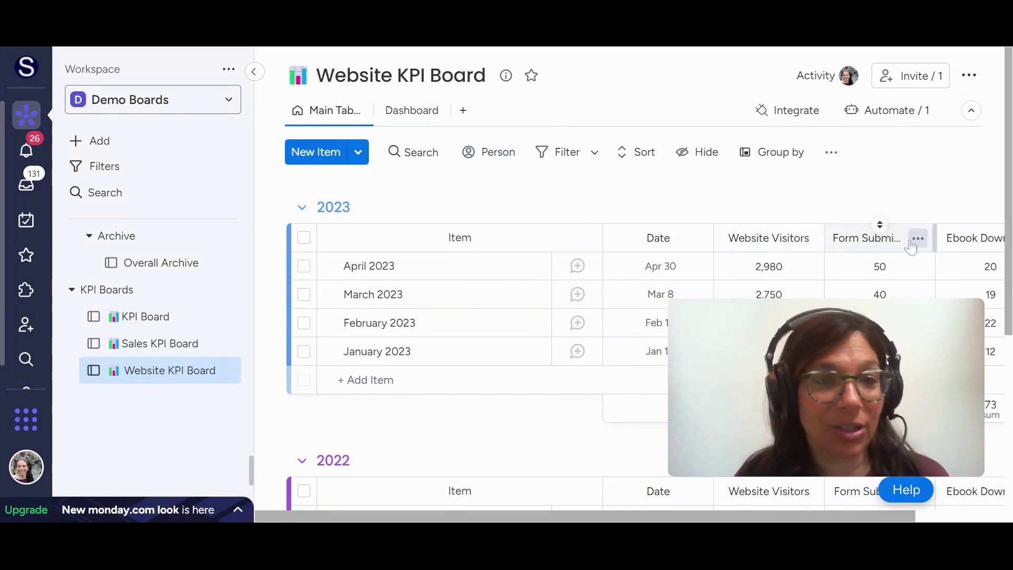
Add the Dashboard view to the Website KPI Board and review its traffic and submissions charts
scroll(741, 263, "right", 3)
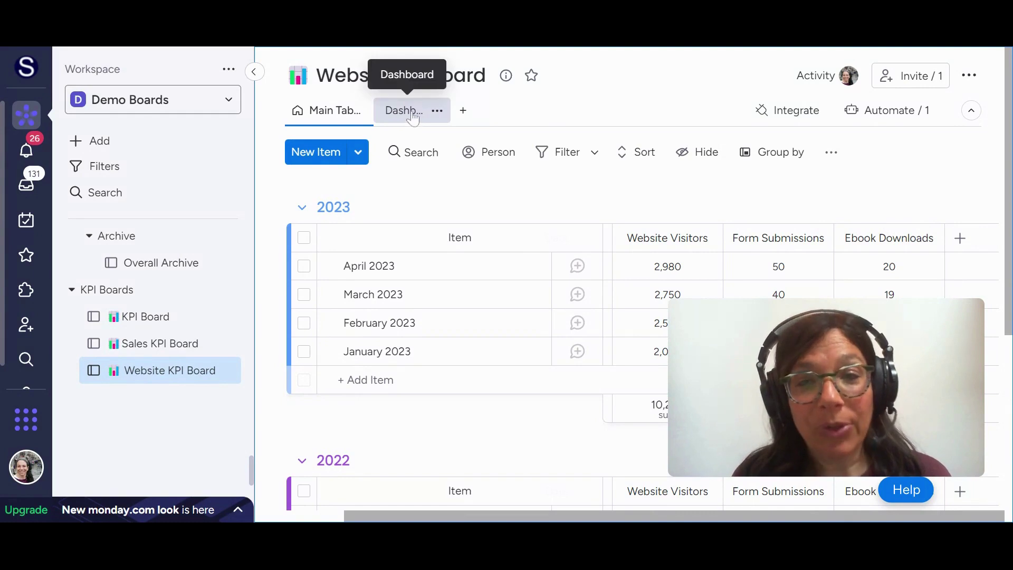
left_click(464, 118)
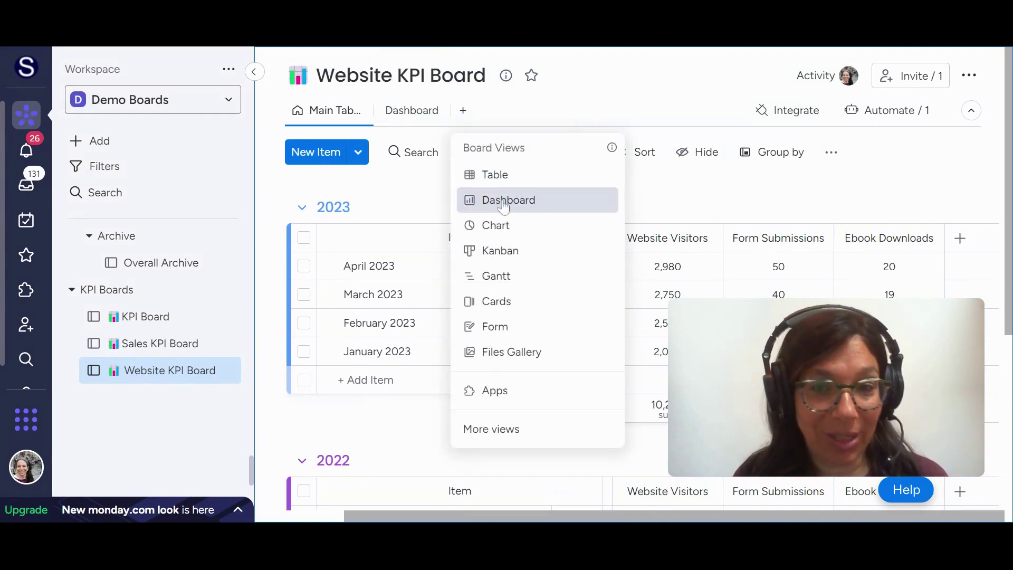
left_click(407, 113)
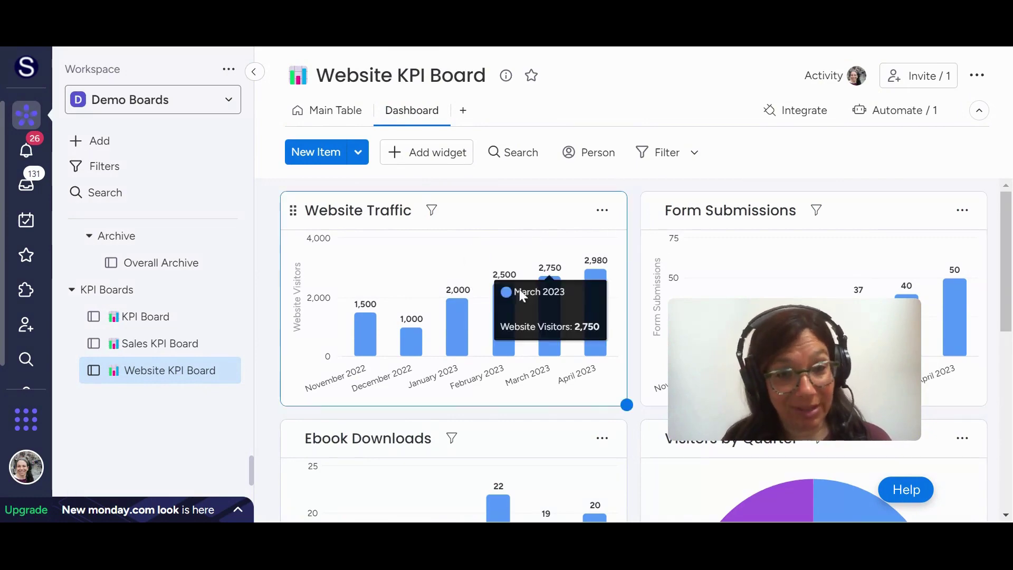
mouse_move(545, 352)
scroll(545, 353, "down", 7)
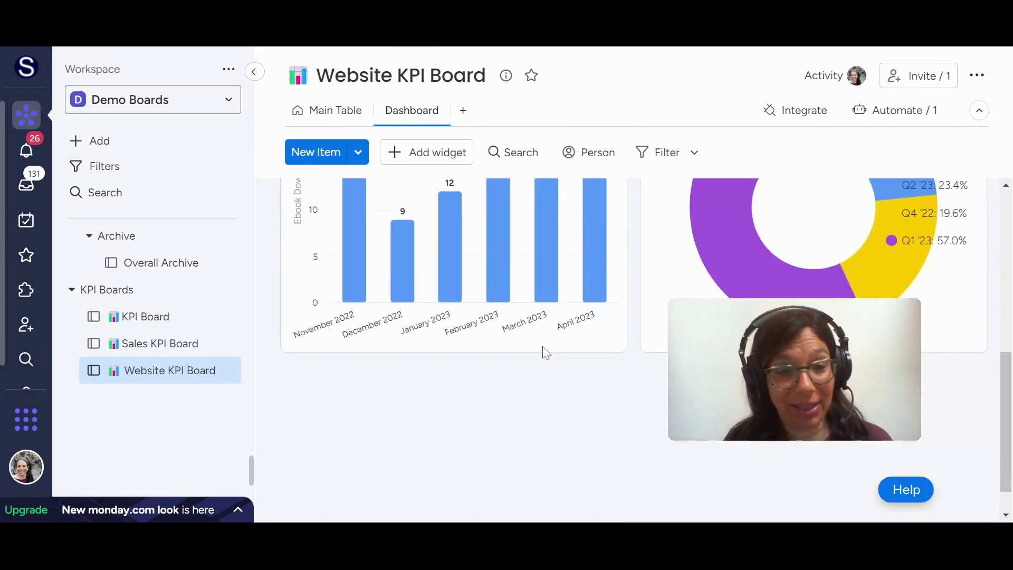
scroll(545, 353, "up", 2)
scroll(546, 352, "up", 5)
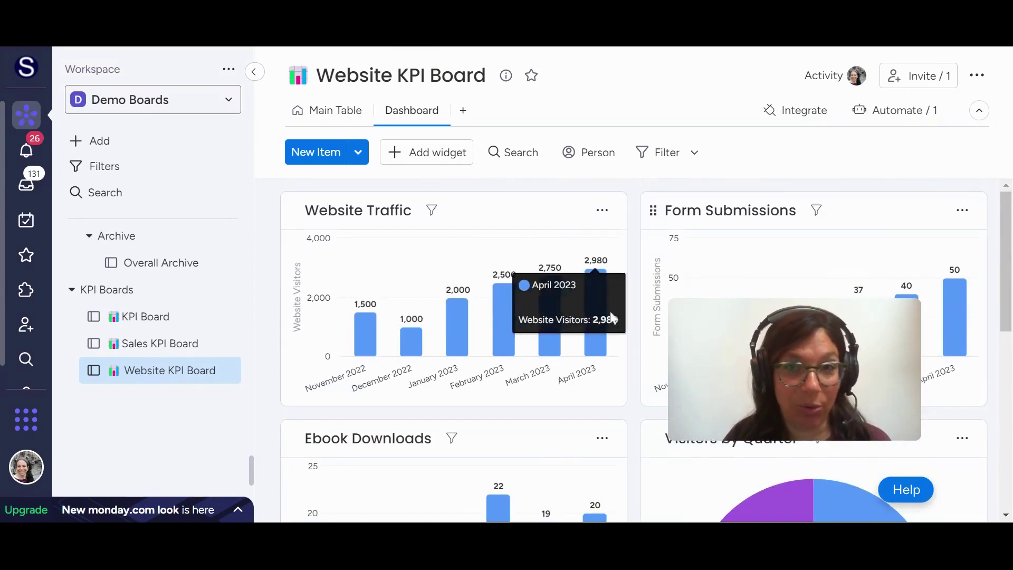
Switch to the Sales KPI Board and show its Dashboard with the 2022 and 2023 revenue
left_click(177, 353)
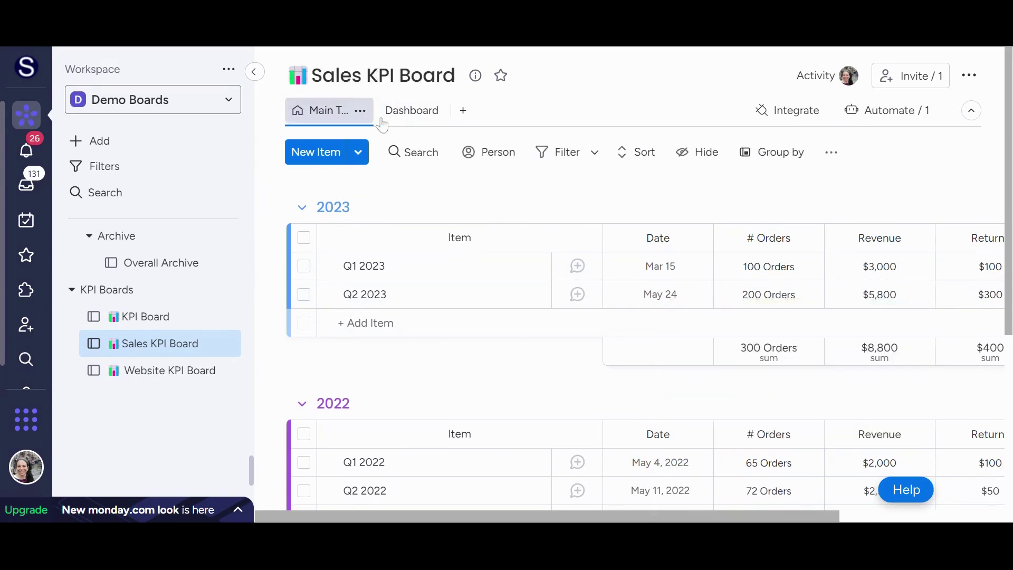
left_click(402, 117)
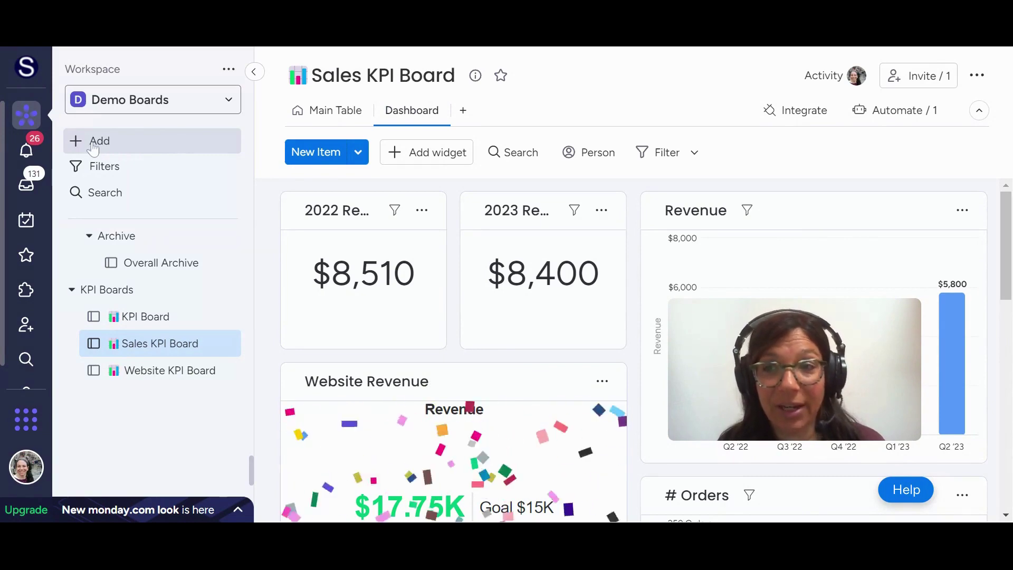
Create a new dashboard named 'Overview Dashboard'
left_click(173, 143)
left_click(288, 198)
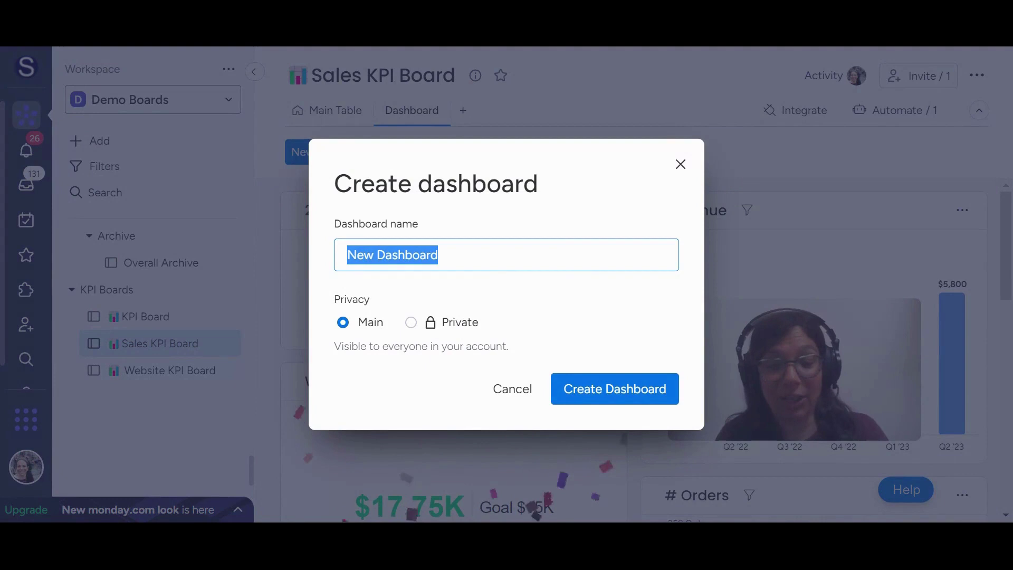
type("Ove")
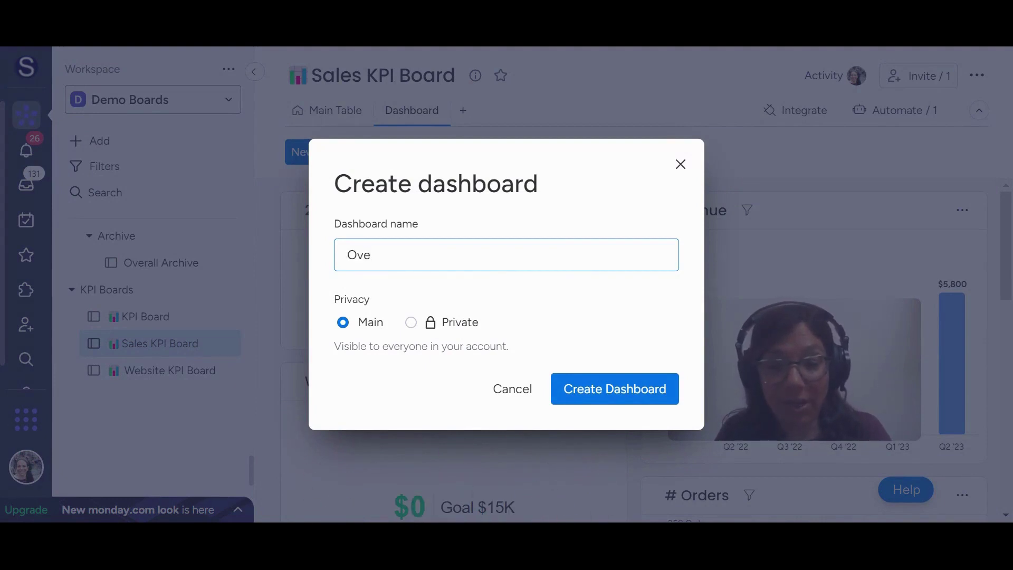
type("rview D")
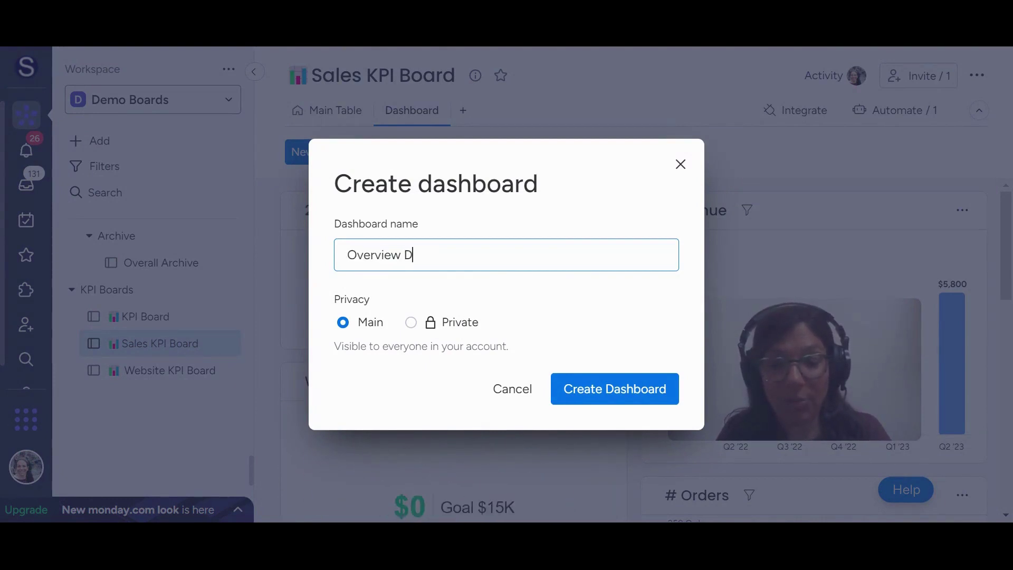
type("ashboard")
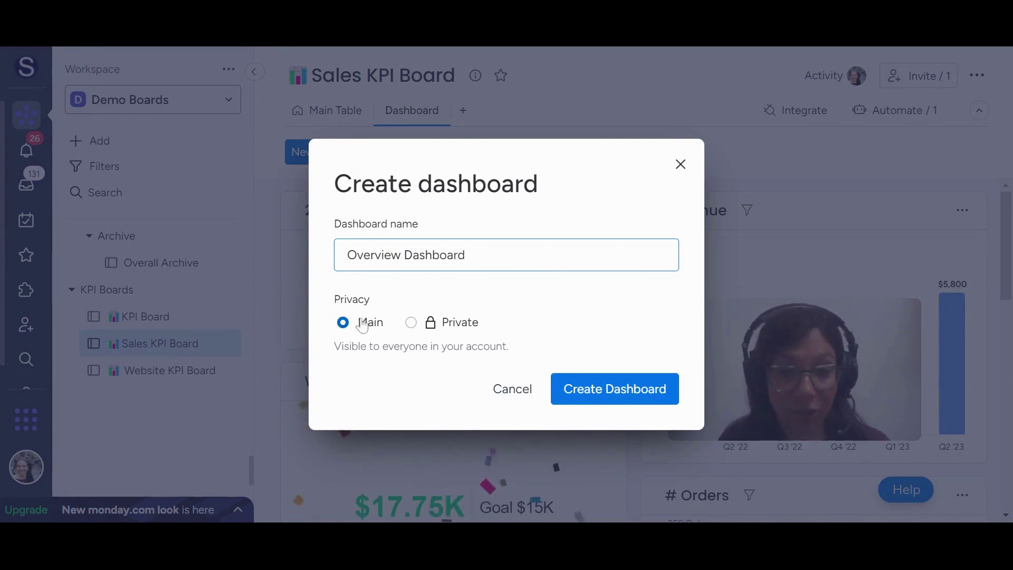
left_click(607, 393)
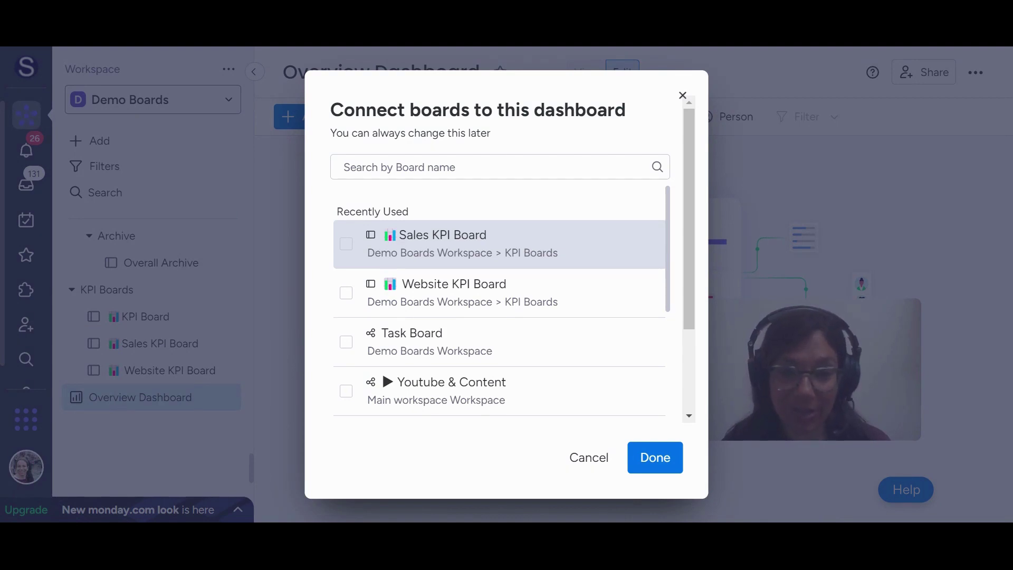
Connect the Sales KPI Board and the Website KPI Board to the dashboard
left_click(346, 246)
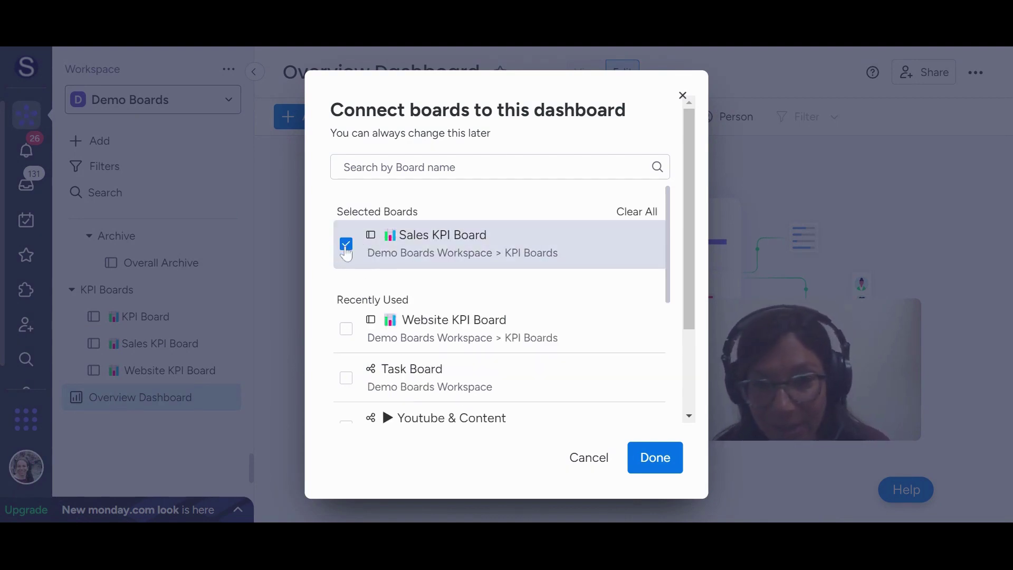
left_click(346, 330)
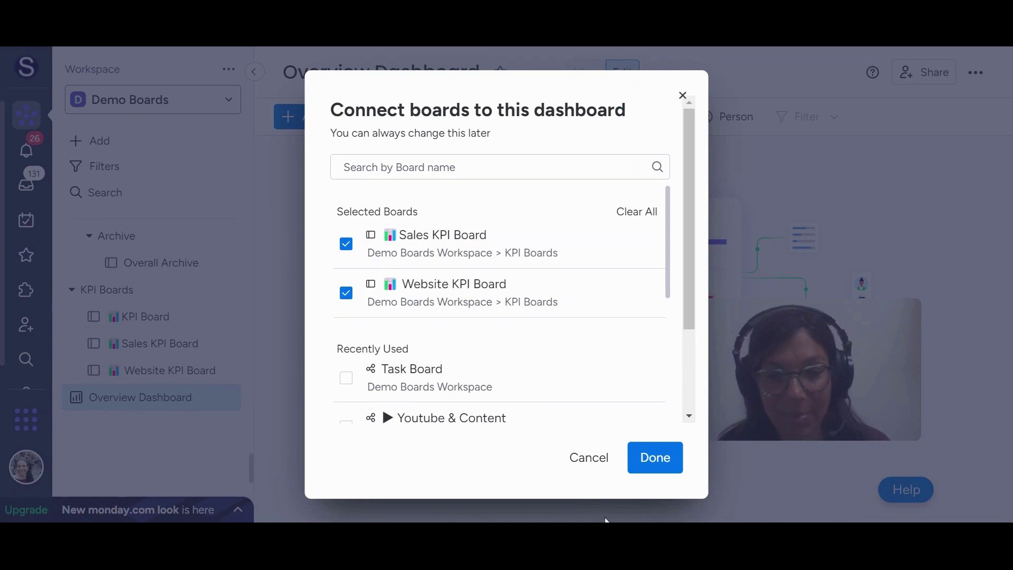
left_click(652, 461)
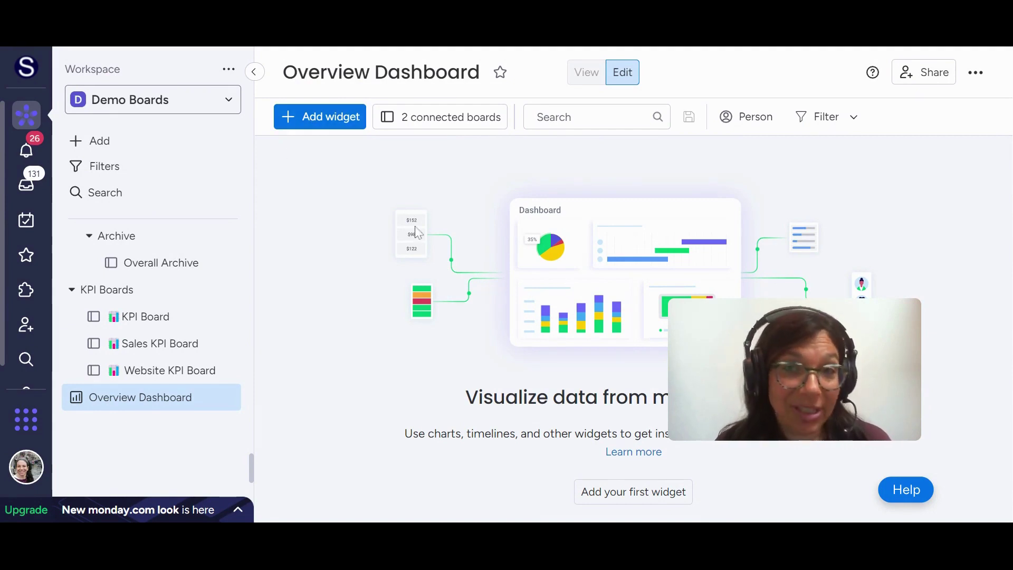
Add a Numbers widget totalling 13,316 and widen it
left_click(326, 127)
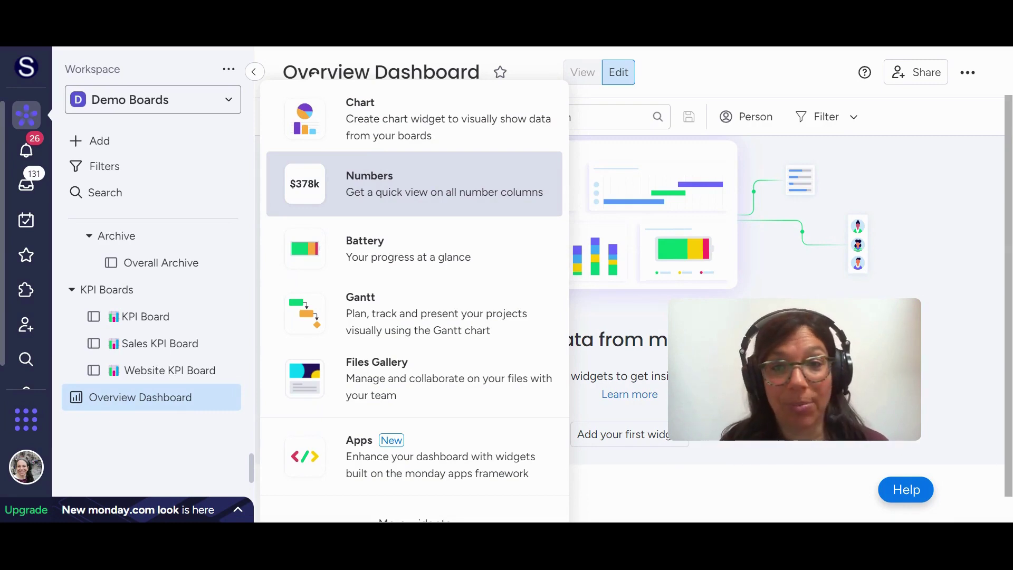
left_click(374, 185)
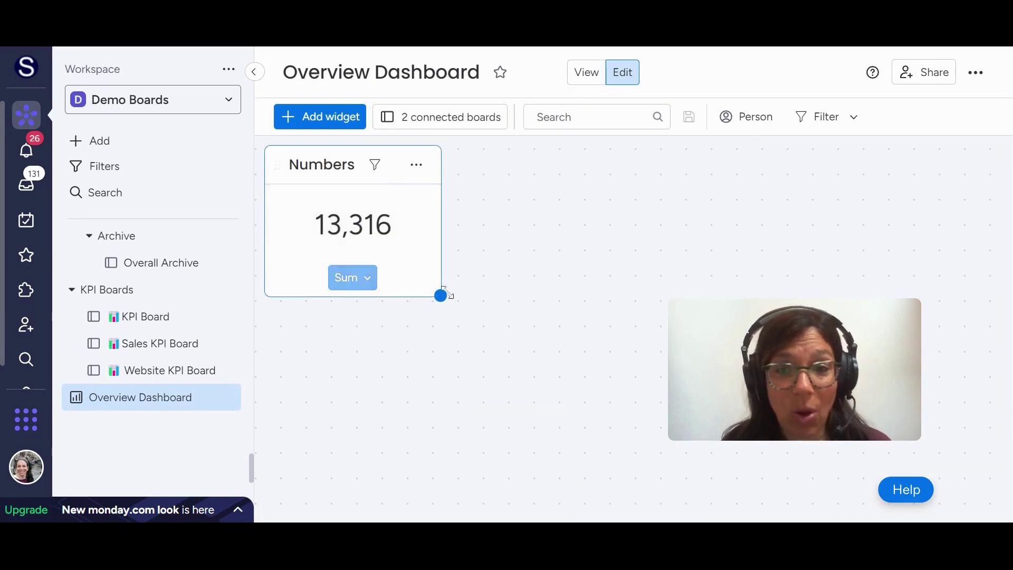
left_click_drag(442, 296, 566, 296)
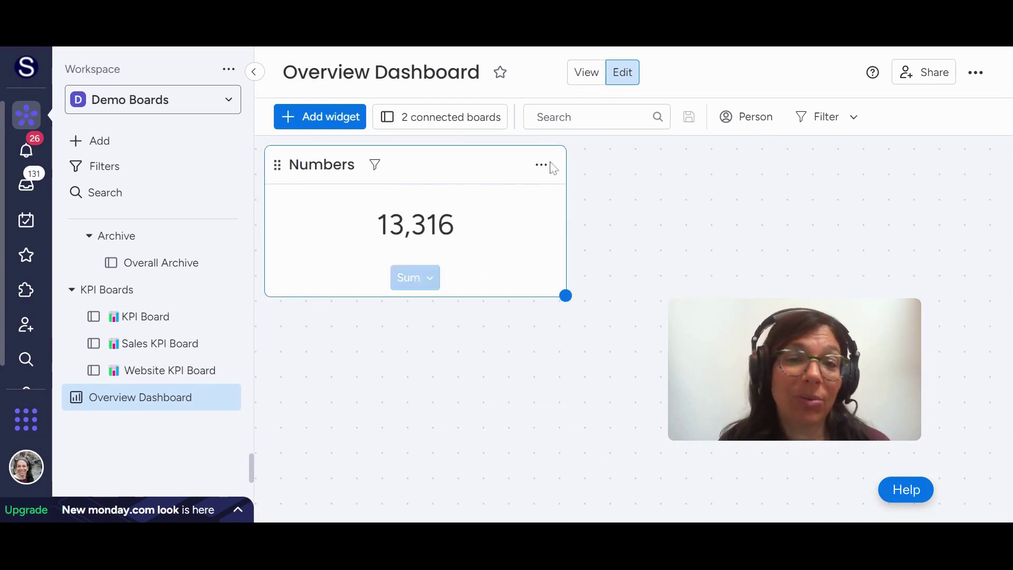
left_click(542, 168)
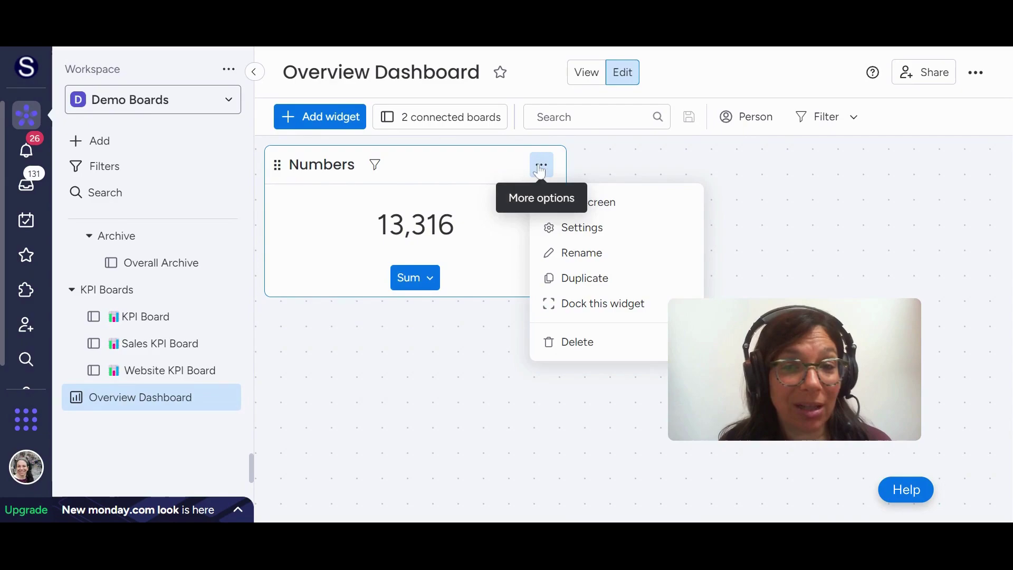
Exclude both boards' 2022 groups from the Numbers widget so its sum reads 10,530
left_click(582, 230)
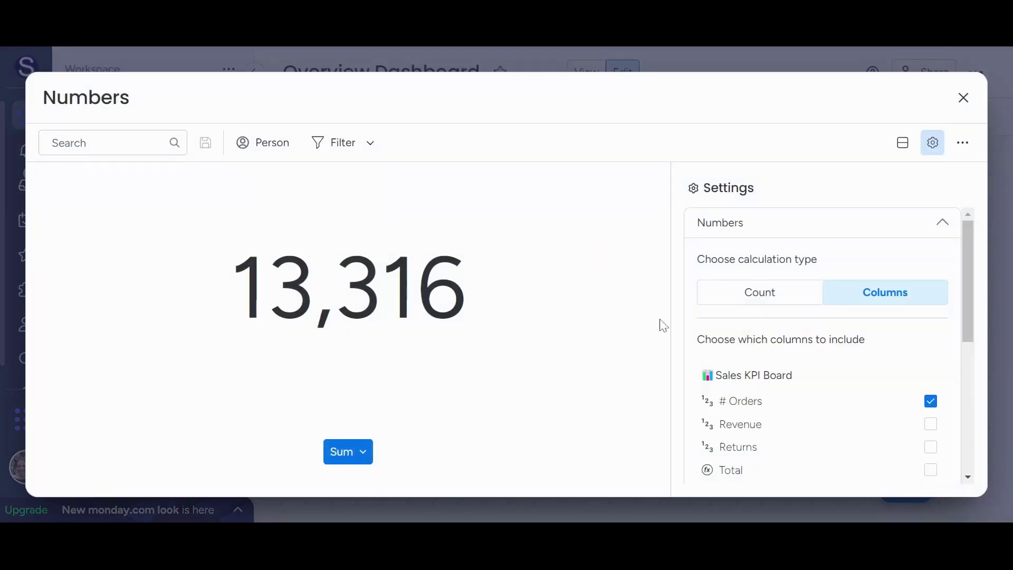
scroll(802, 399, "down", 3)
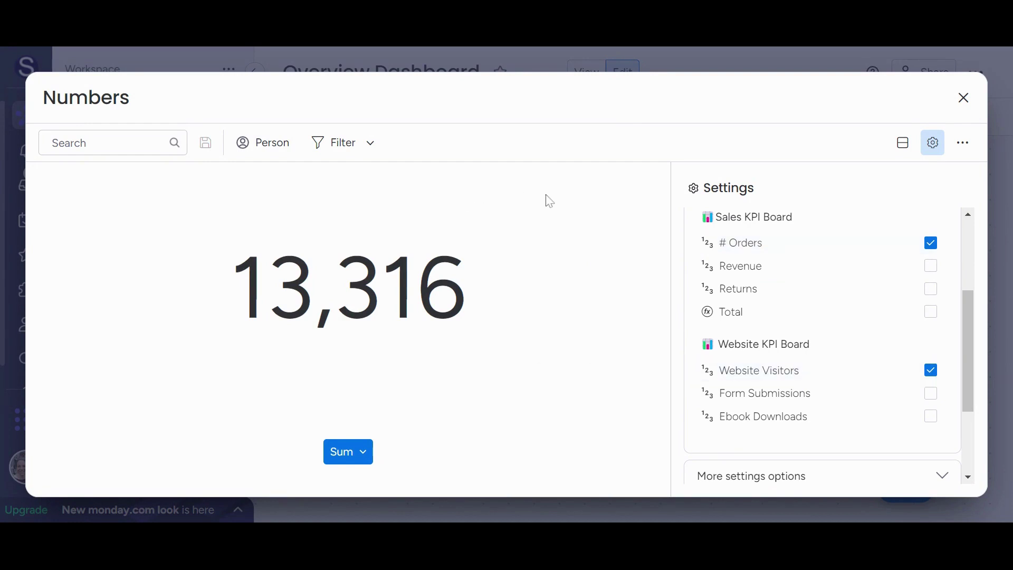
scroll(768, 328, "down", 3)
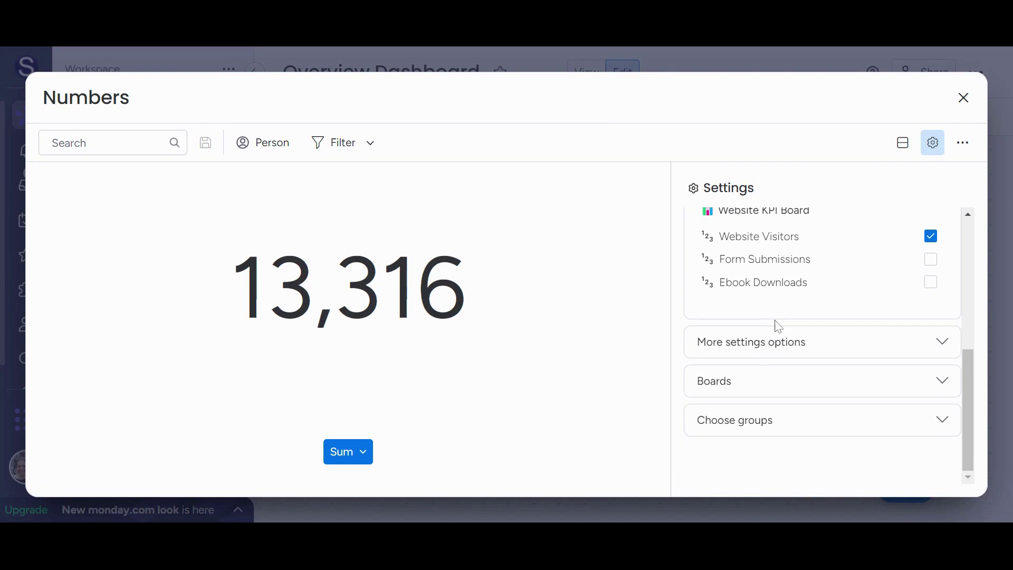
left_click(794, 438)
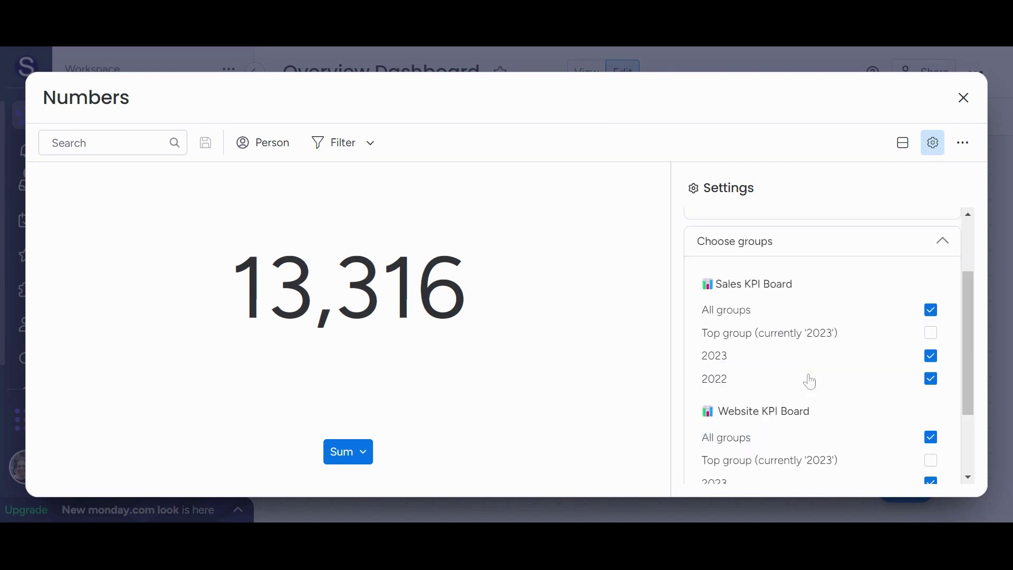
scroll(826, 351, "down", 3)
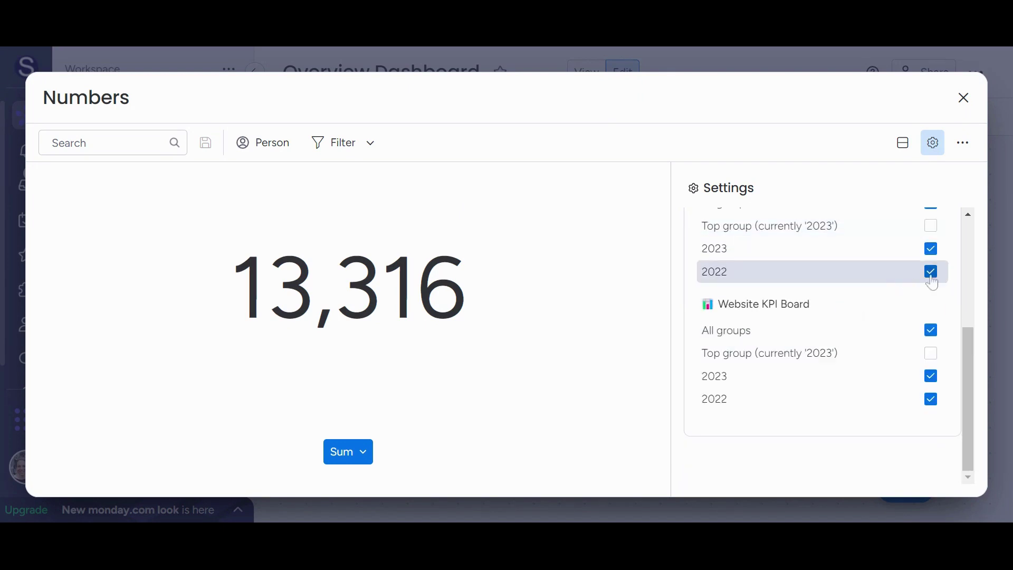
left_click(932, 275)
left_click(933, 402)
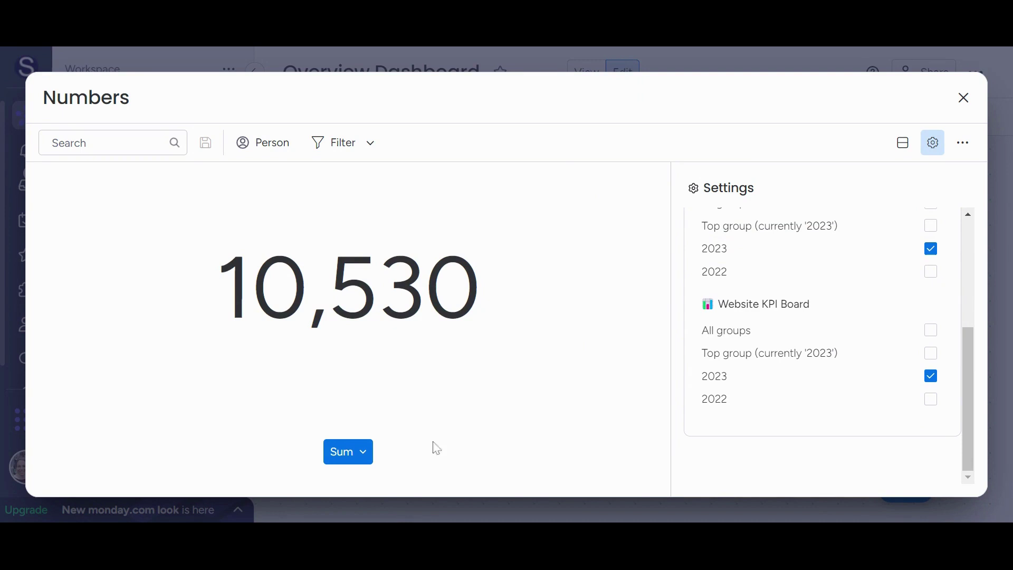
left_click(362, 452)
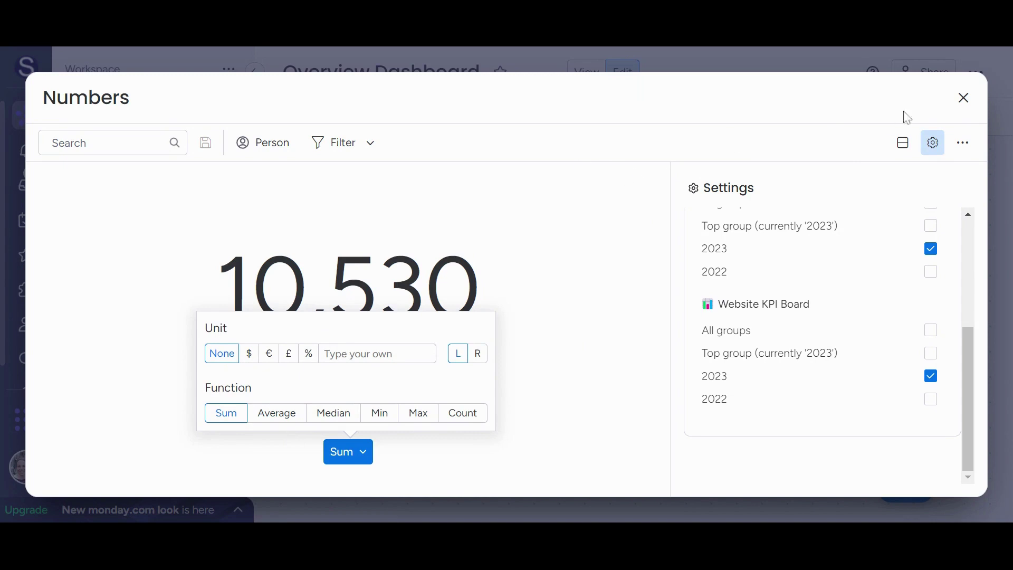
left_click(964, 98)
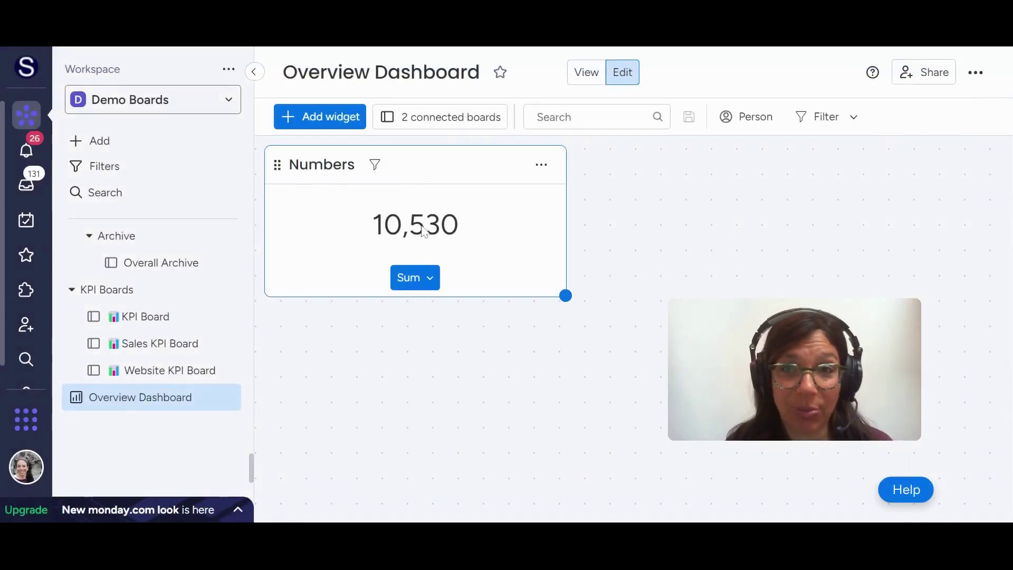
Add a Chart widget and change its chart type to pie
left_click(330, 117)
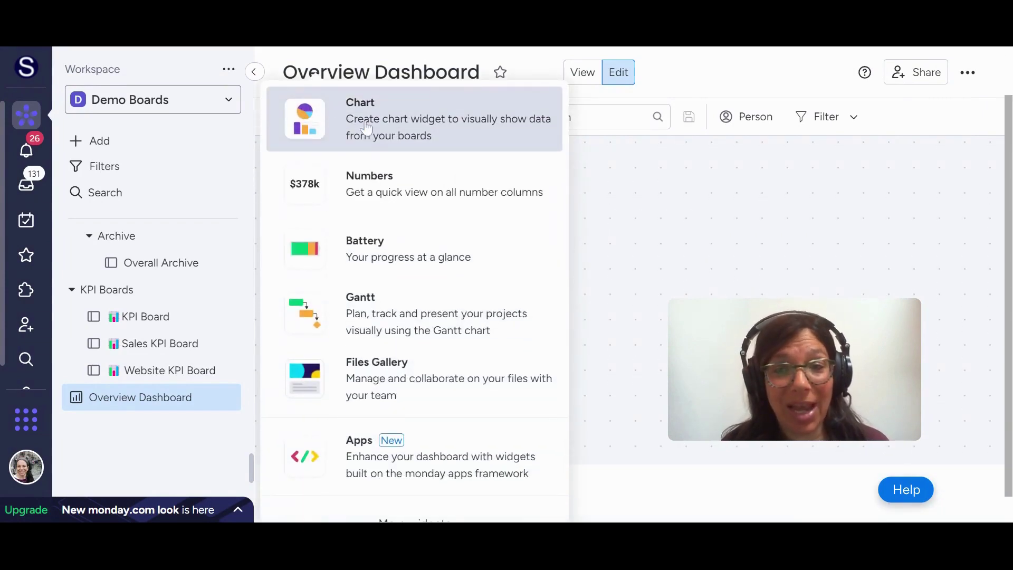
left_click(368, 128)
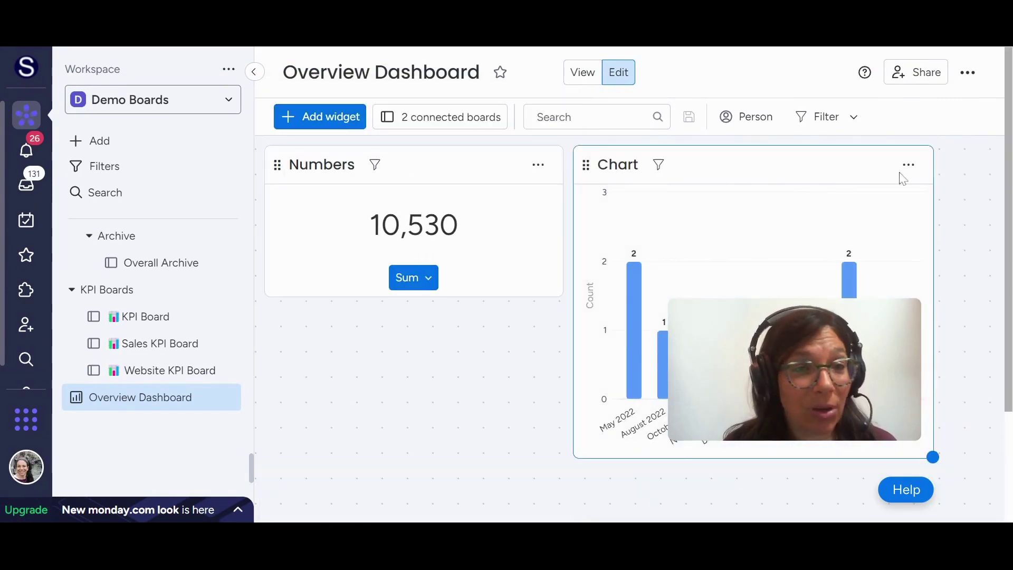
left_click(908, 165)
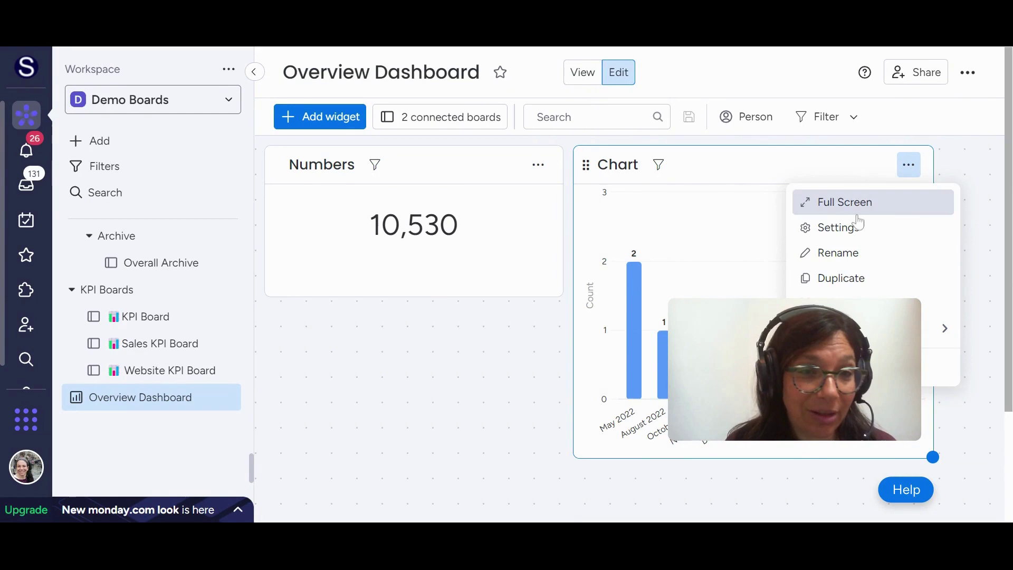
left_click(842, 227)
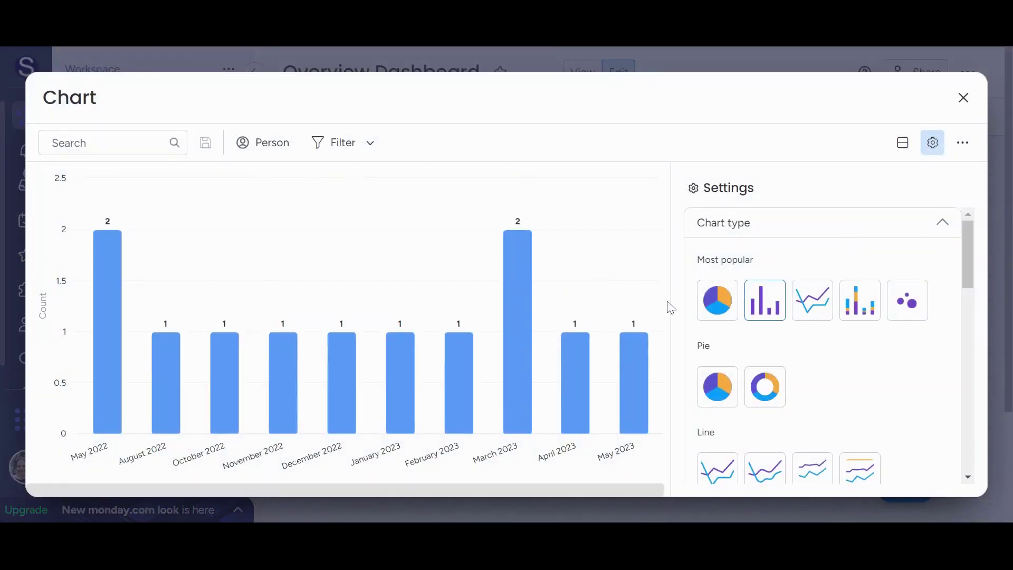
scroll(844, 274, "down", 3)
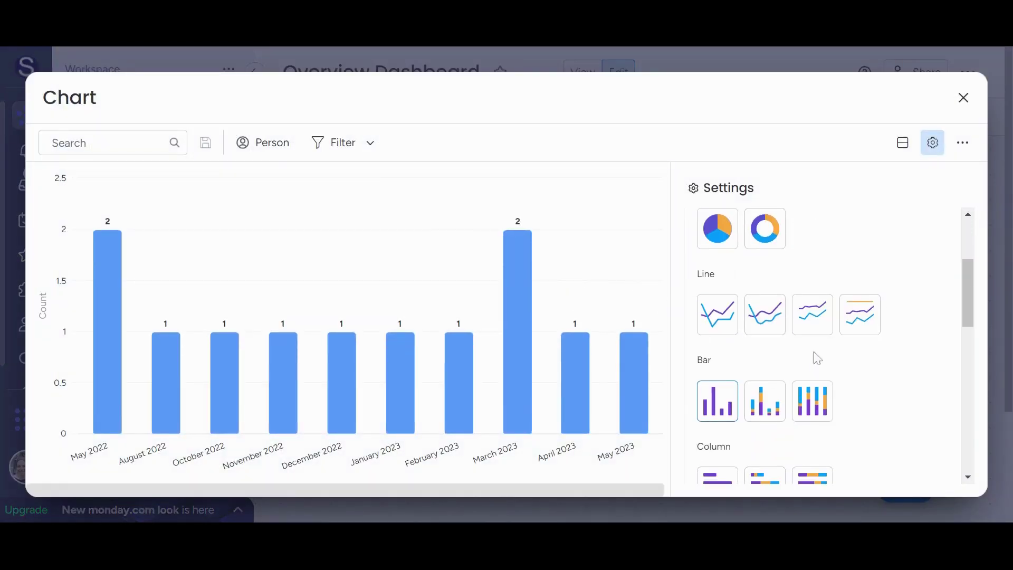
scroll(802, 348, "down", 10)
scroll(795, 343, "up", 10)
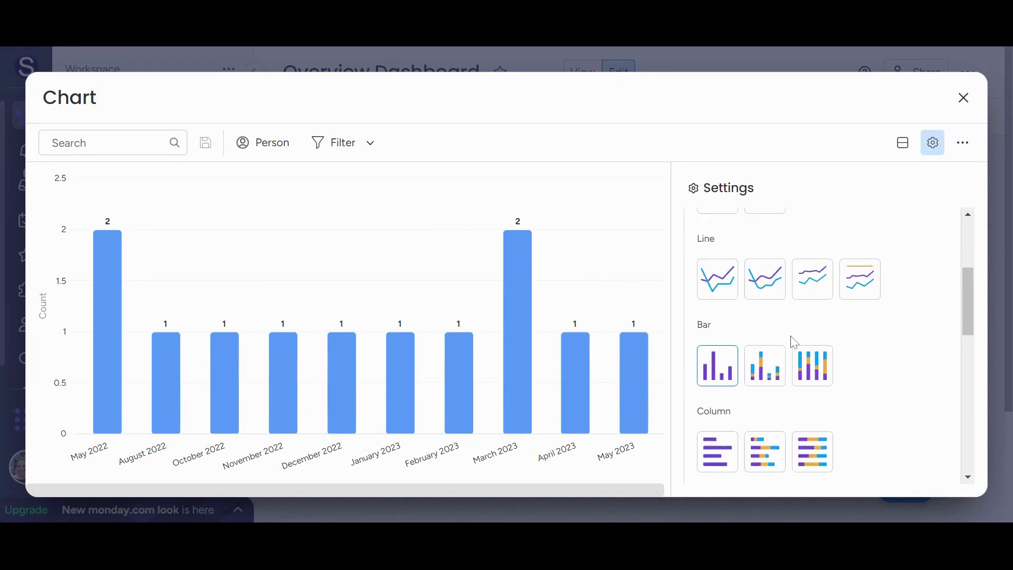
scroll(795, 343, "up", 4)
left_click(720, 301)
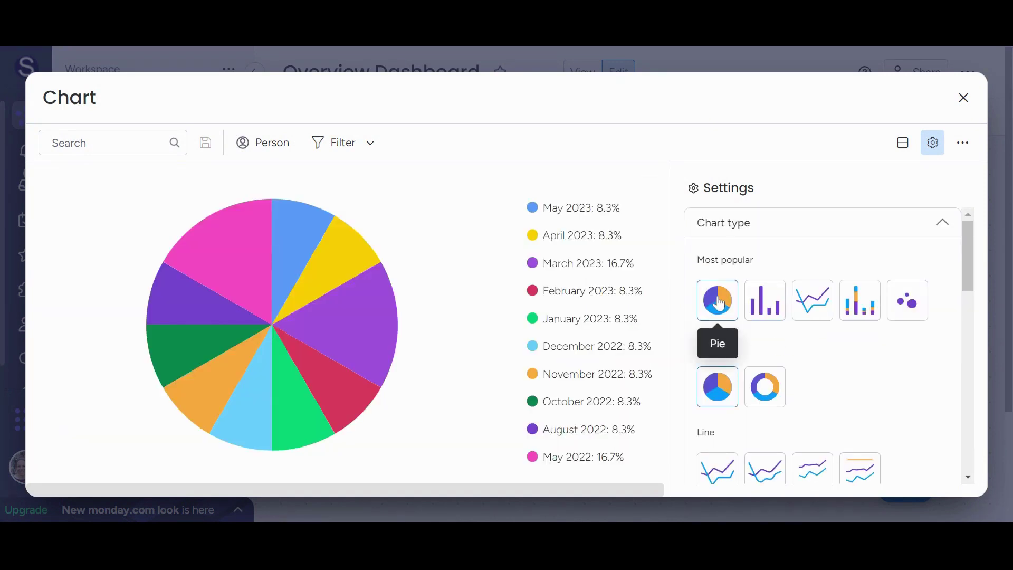
Review the chart's label settings, leaving the column type as Date for now
scroll(803, 330, "down", 10)
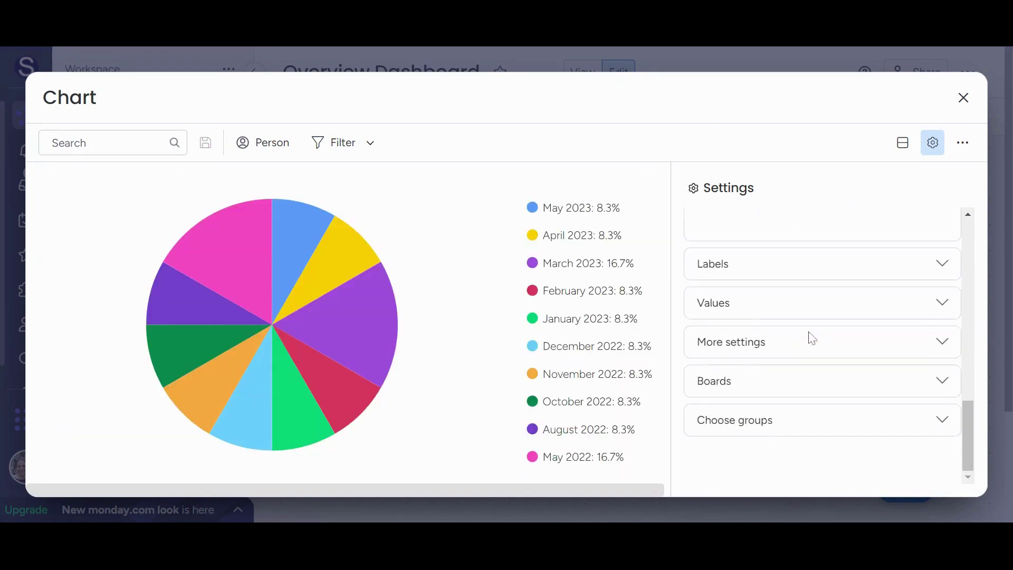
scroll(832, 277, "up", 4)
scroll(834, 278, "down", 4)
left_click(830, 276)
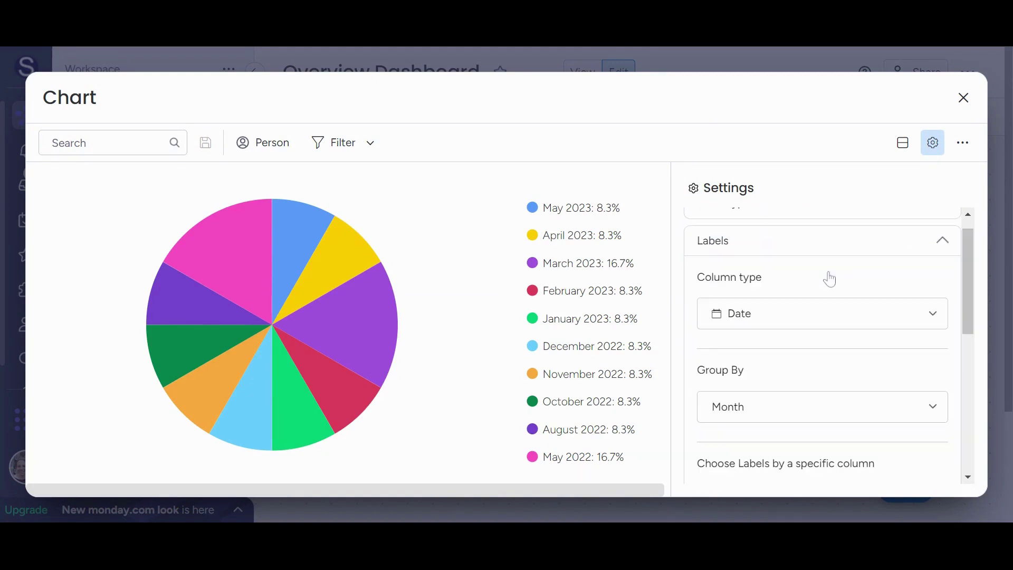
left_click(934, 317)
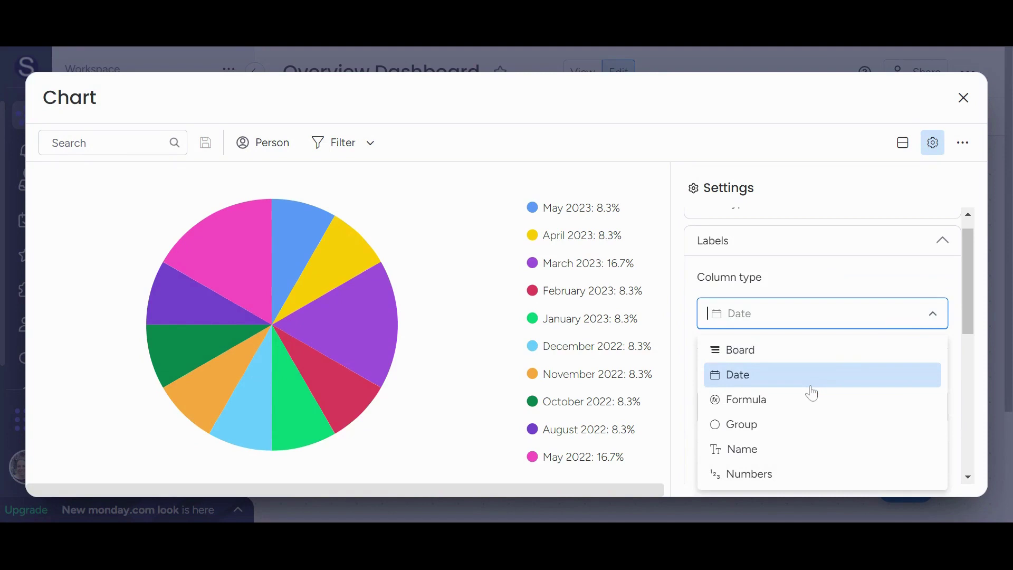
left_click(802, 380)
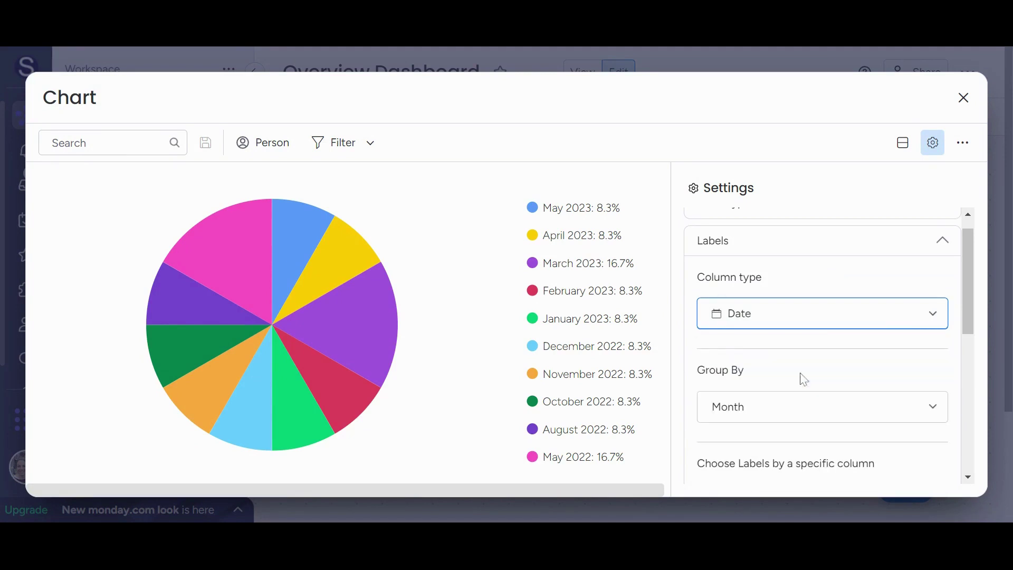
scroll(822, 329, "down", 3)
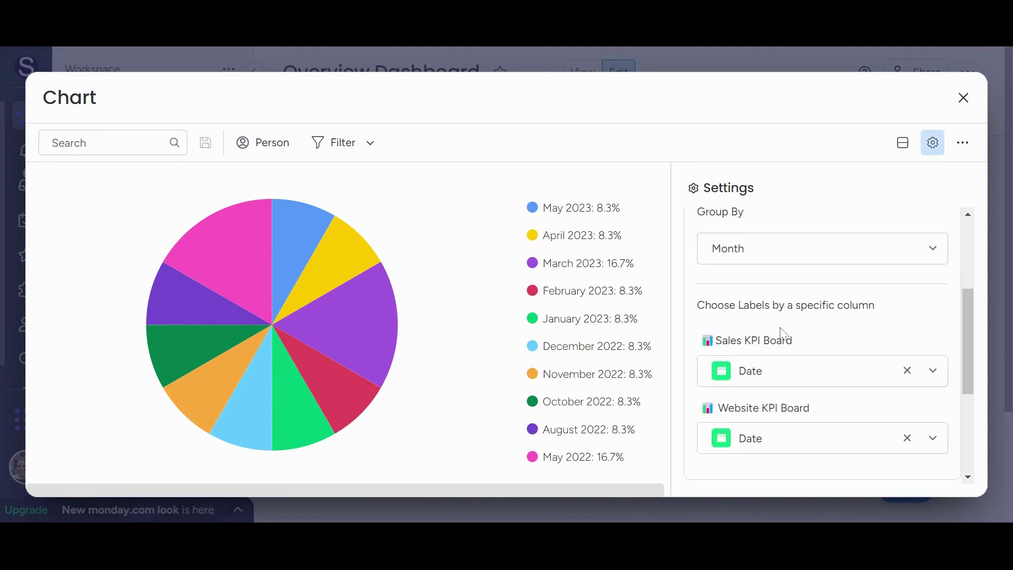
left_click(932, 371)
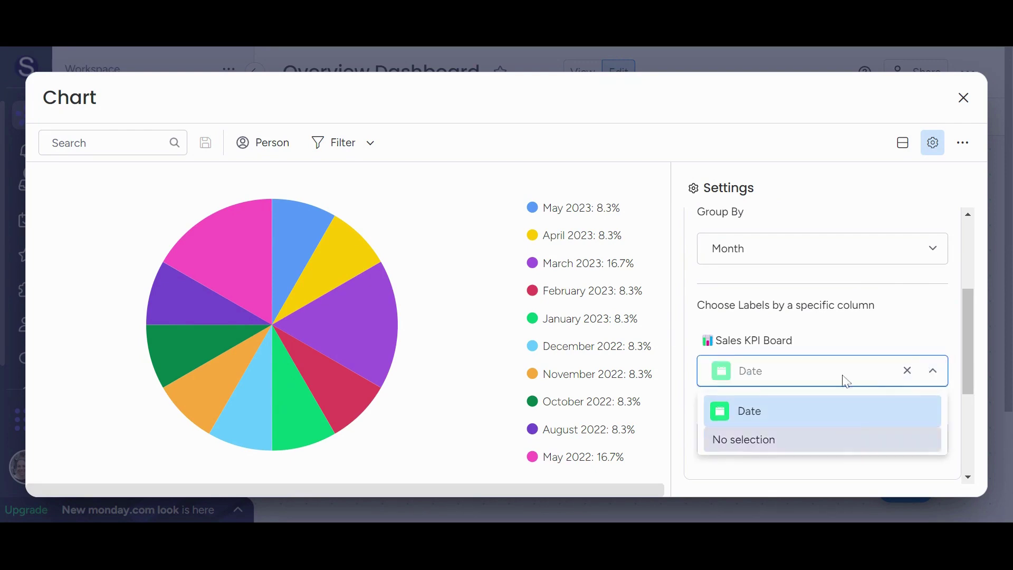
left_click(931, 252)
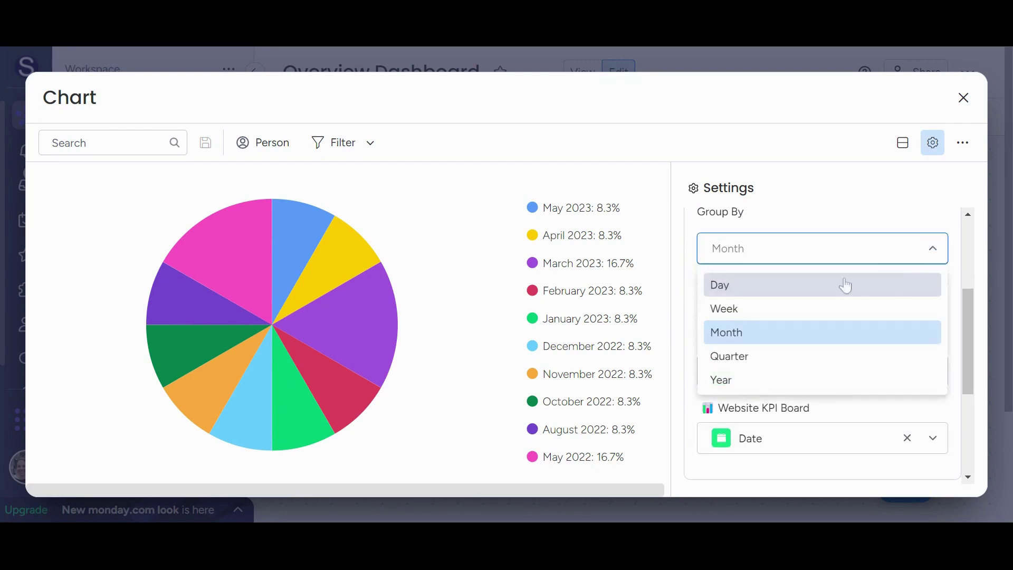
scroll(816, 268, "up", 3)
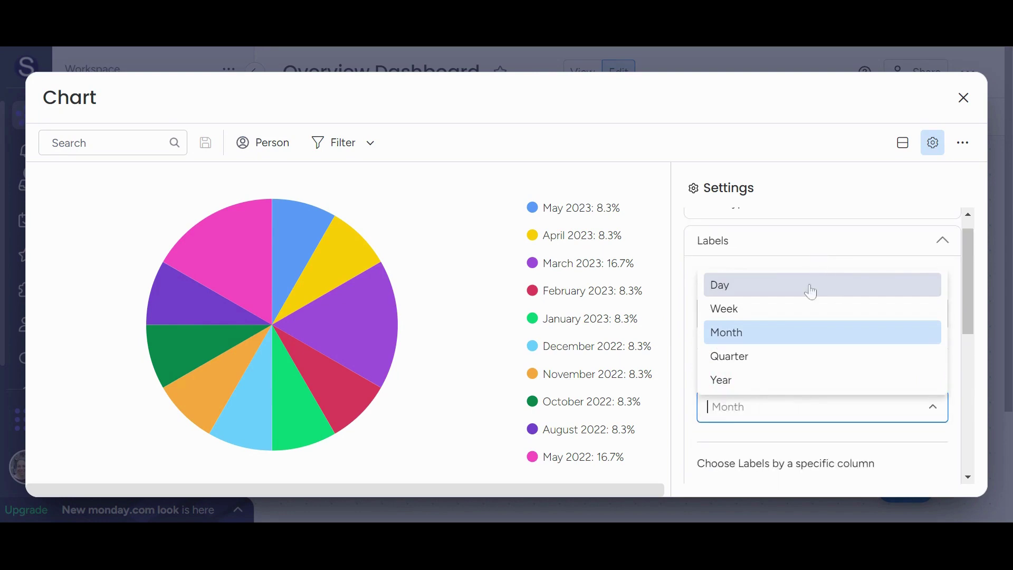
left_click(832, 270)
Set the label column type to Numbers, using # Orders and Website Visitors
left_click(933, 318)
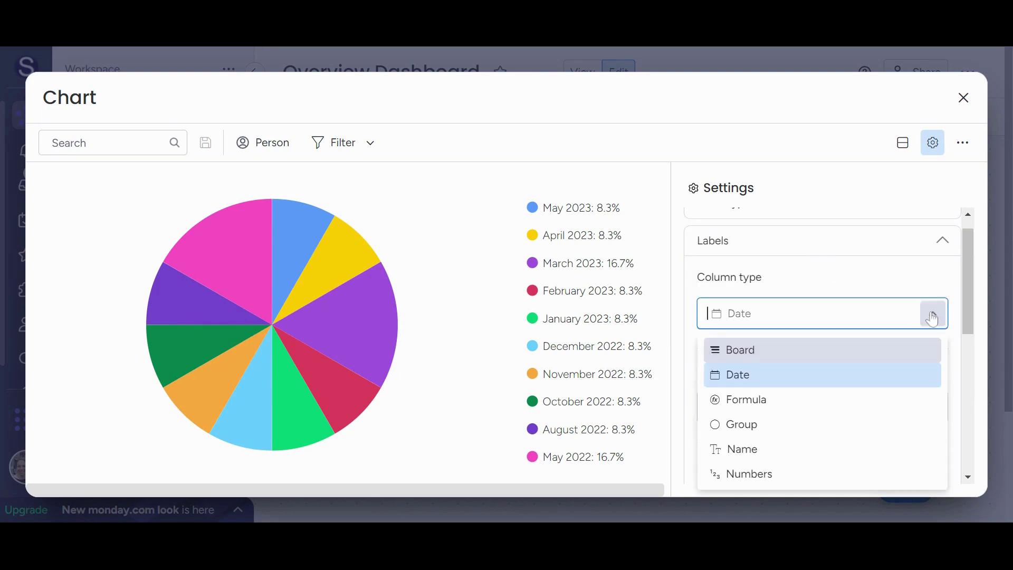
left_click(748, 475)
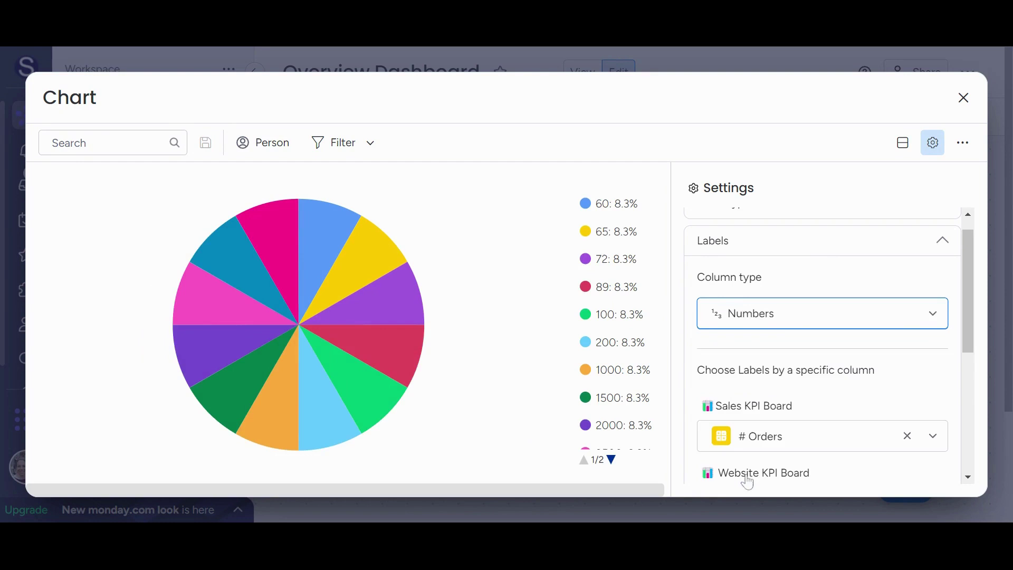
scroll(798, 323, "down", 4)
scroll(805, 313, "up", 1)
scroll(804, 314, "up", 1)
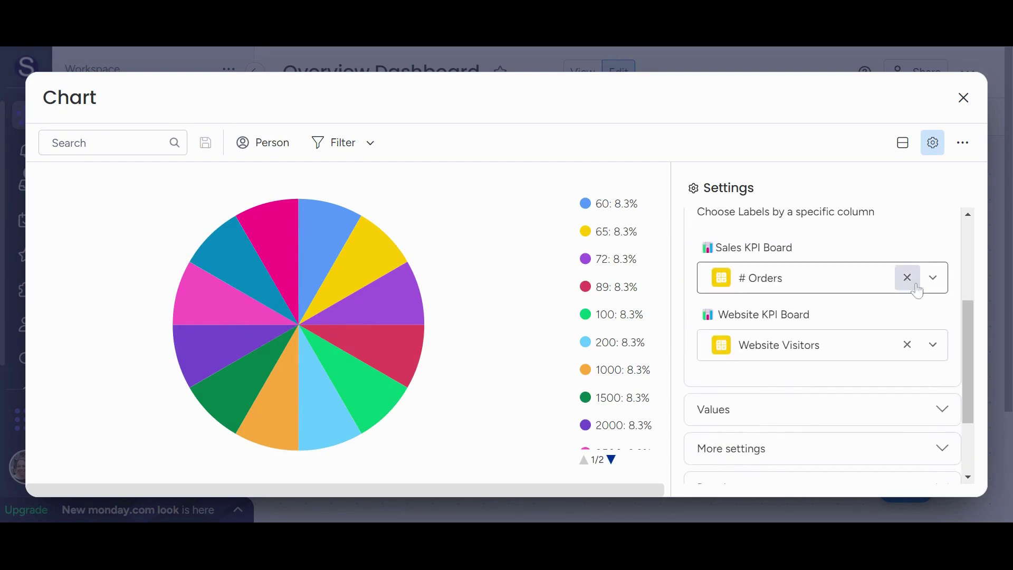
left_click(933, 278)
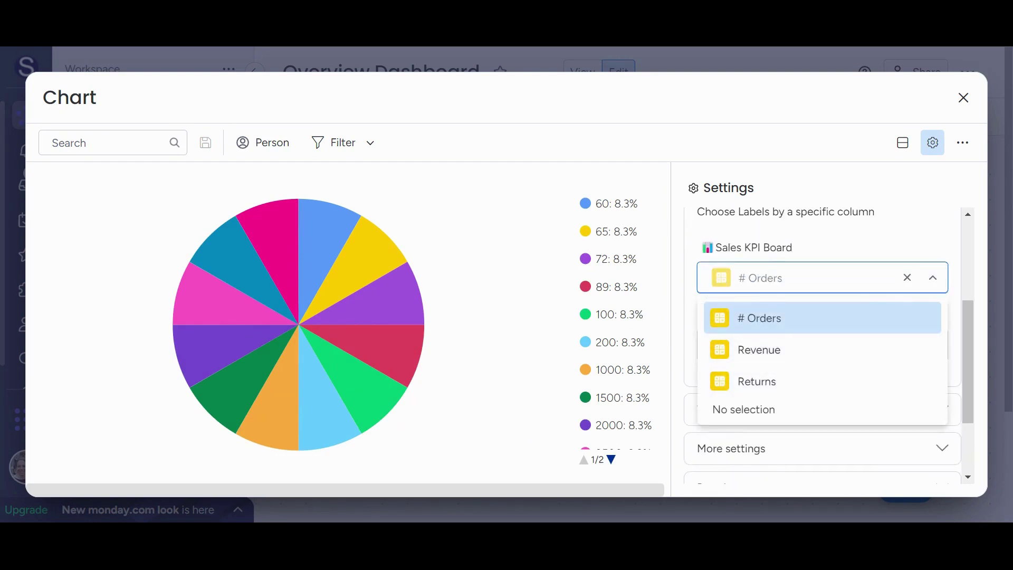
scroll(880, 260, "up", 3)
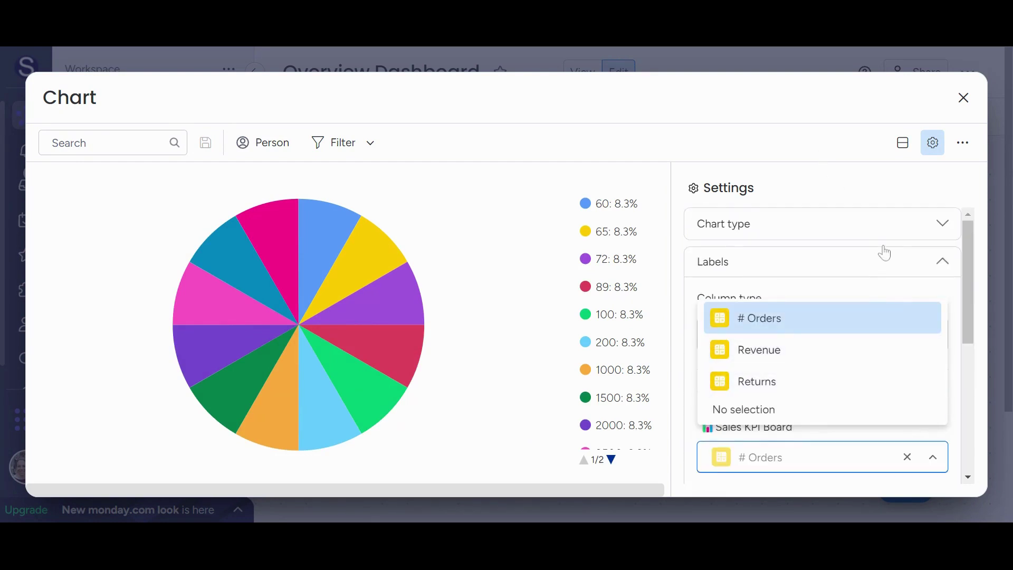
left_click(908, 234)
Return the chart to bars and base its X axis on the Sales KPI Board's Total formula column
left_click(778, 319)
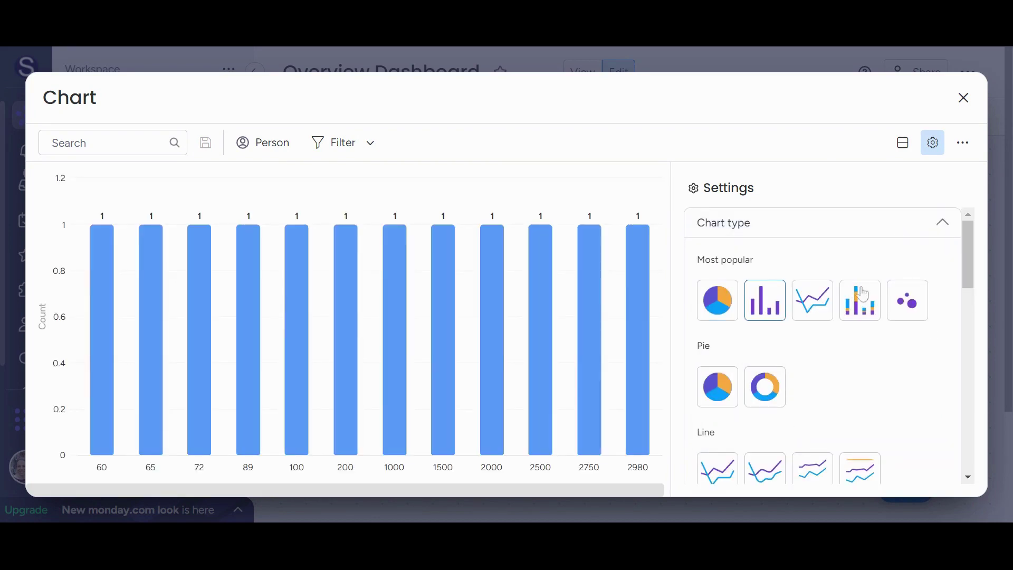
scroll(862, 294, "down", 10)
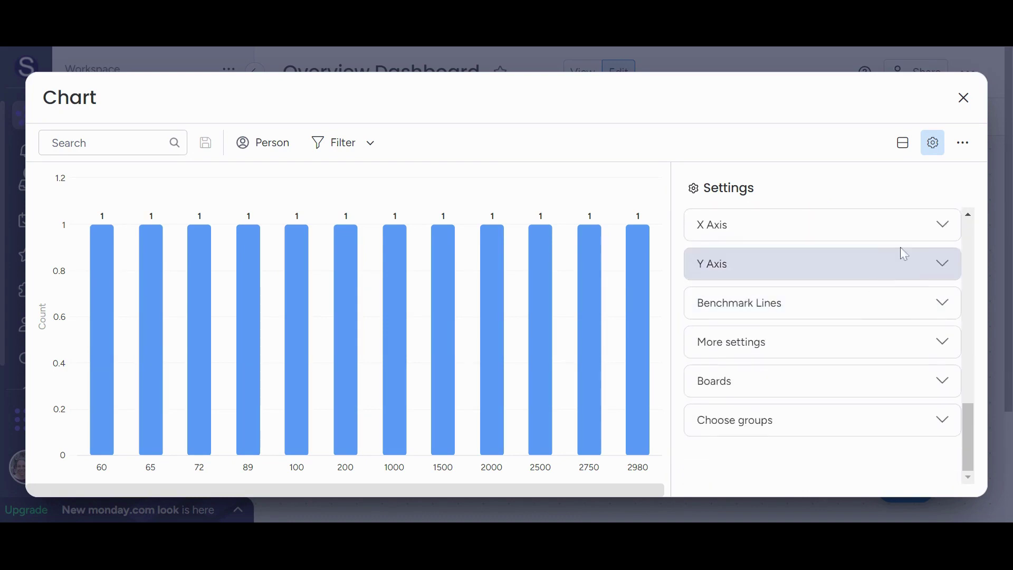
left_click(933, 235)
left_click(929, 318)
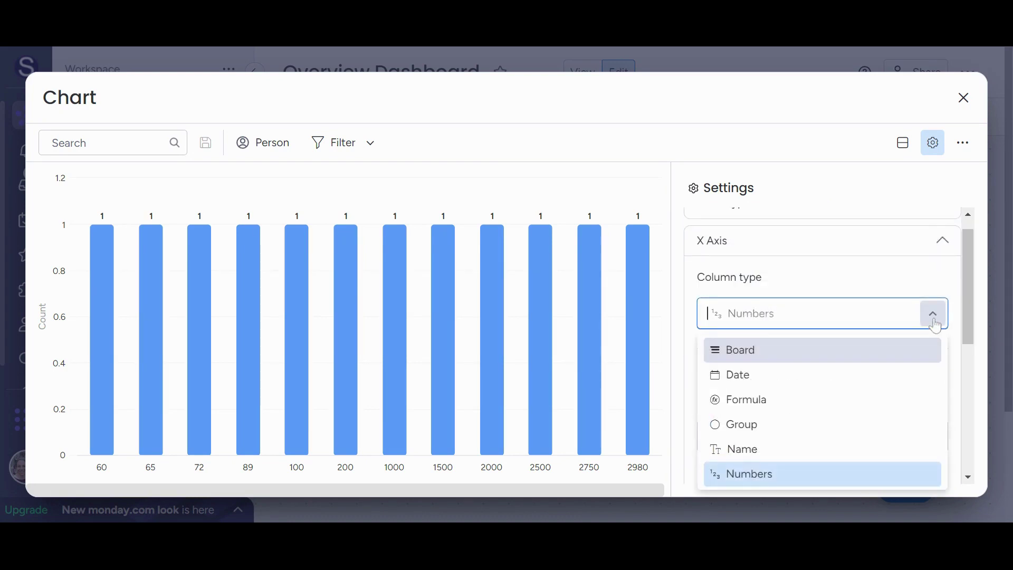
left_click(764, 403)
scroll(808, 343, "down", 3)
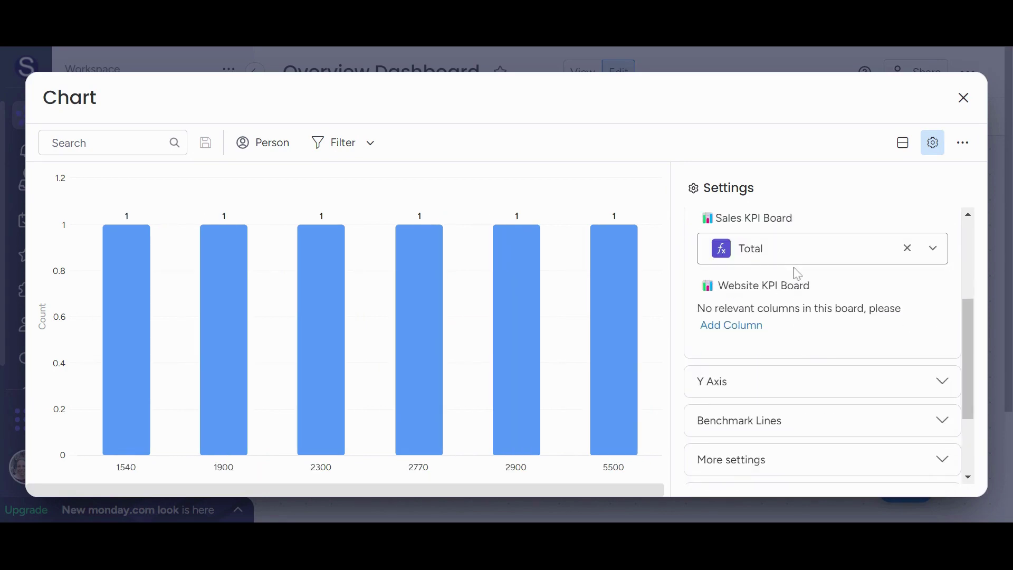
scroll(797, 272, "up", 3)
scroll(783, 271, "down", 3)
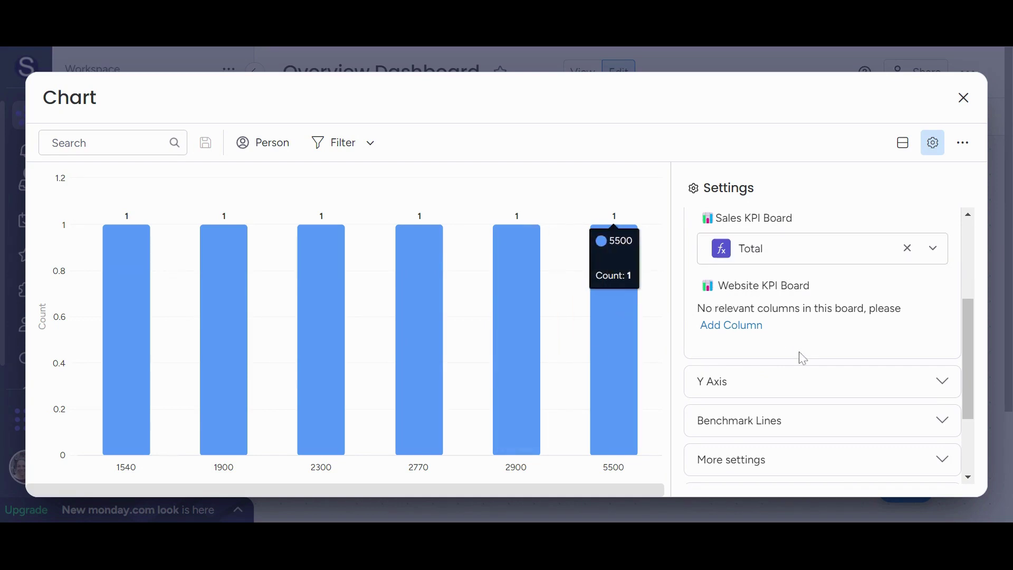
Save a Yesterday date filter on the Numbers widget, dropping its total to 10,230
left_click(964, 98)
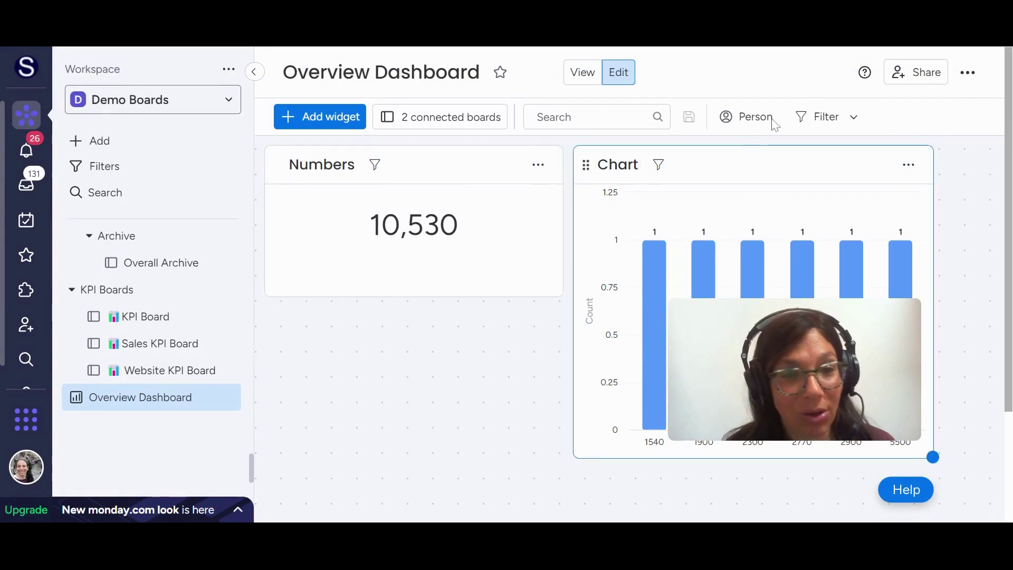
left_click(816, 128)
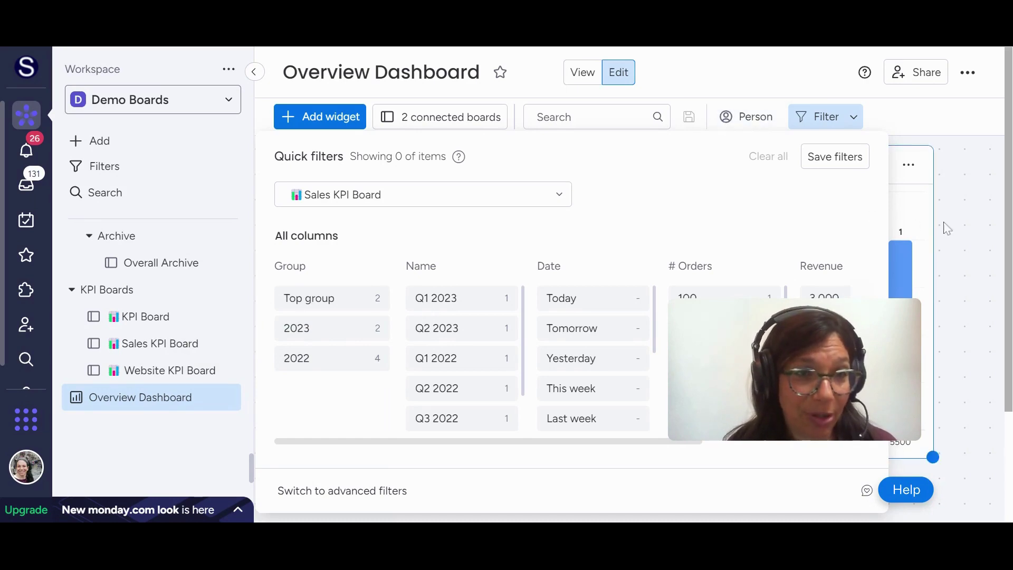
left_click(977, 226)
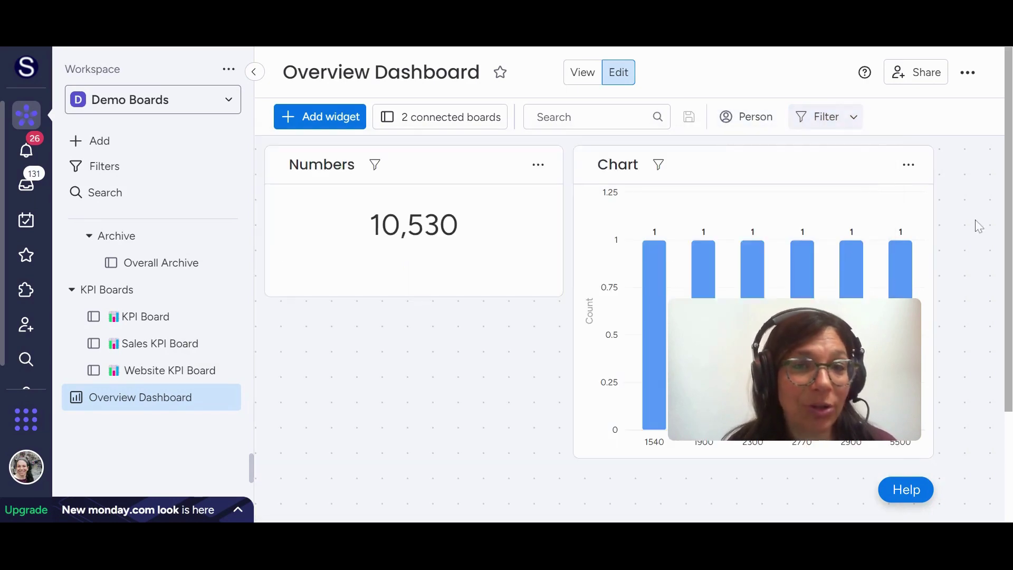
left_click(375, 168)
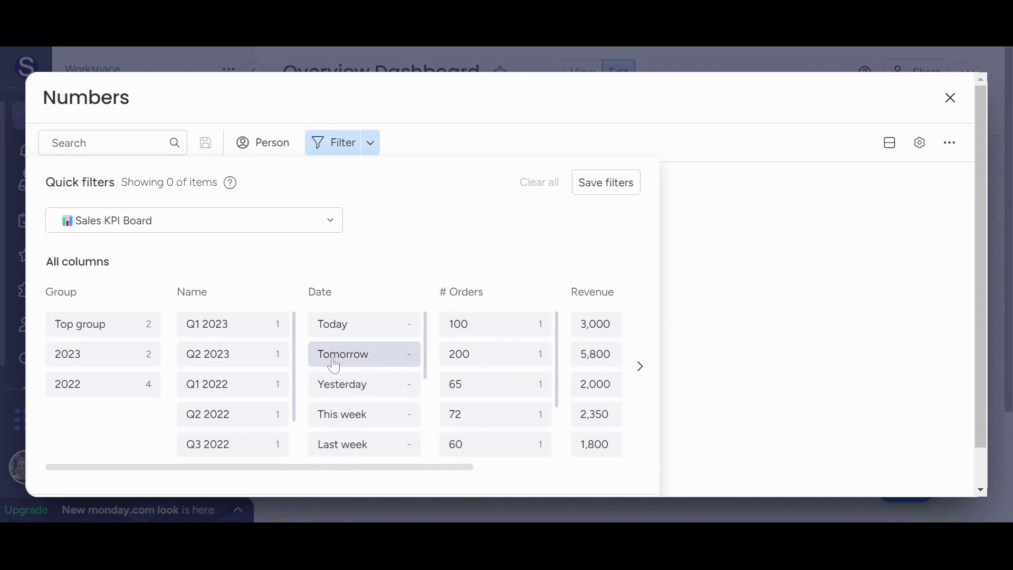
left_click(339, 383)
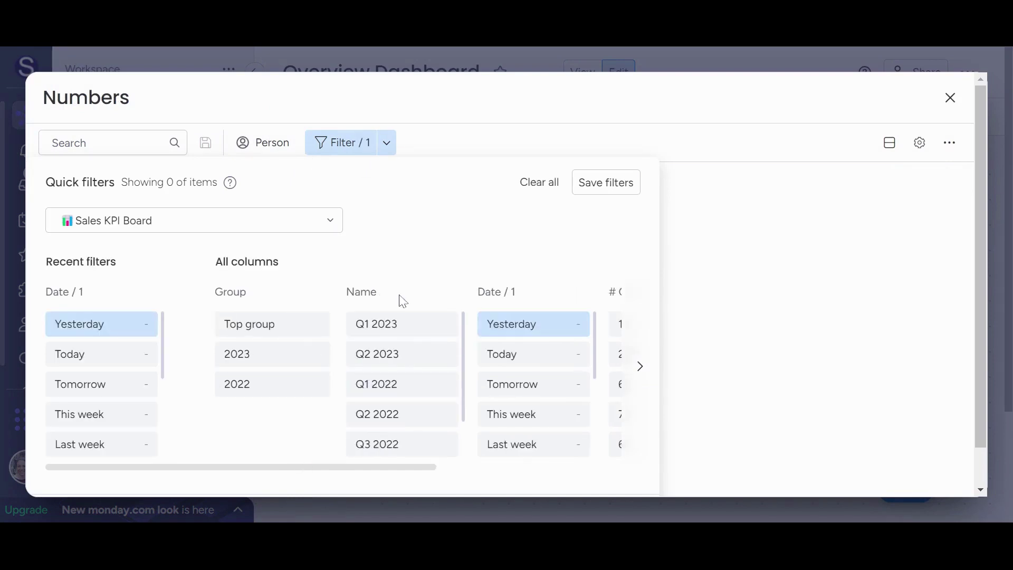
left_click(590, 189)
left_click(949, 99)
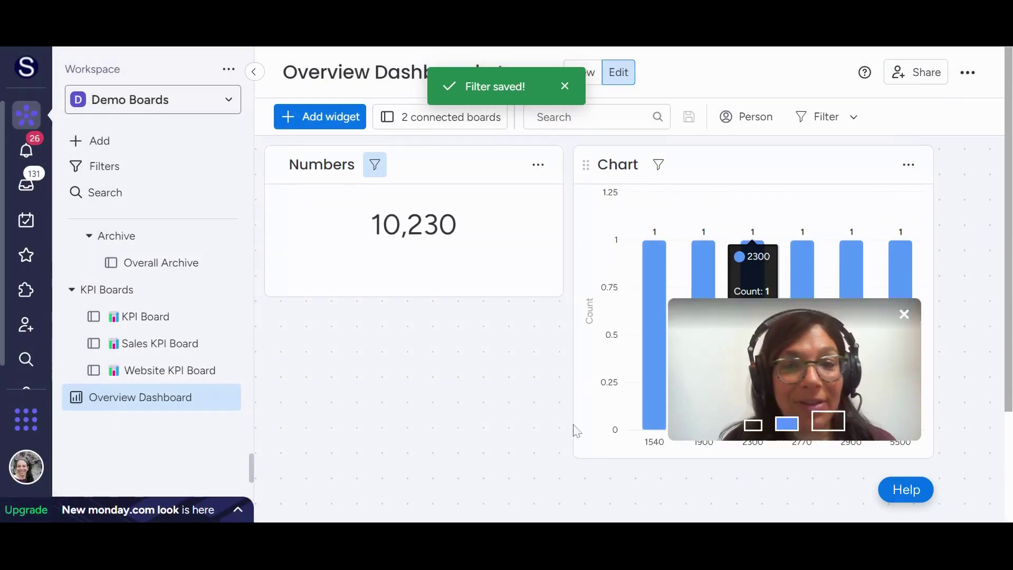
Add an enlarged Battery widget below the Numbers widget and check it full screen
left_click(319, 117)
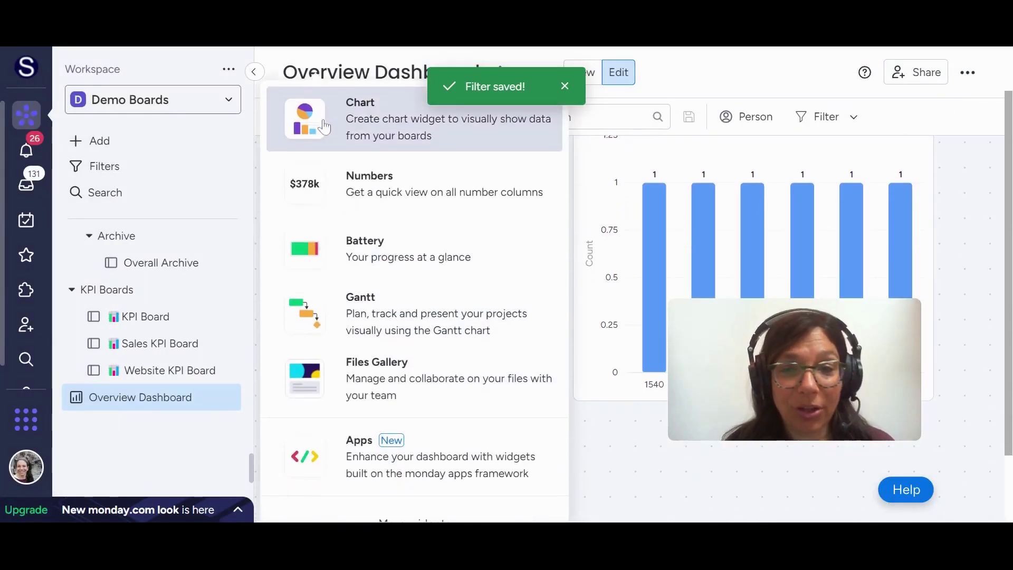
left_click(416, 260)
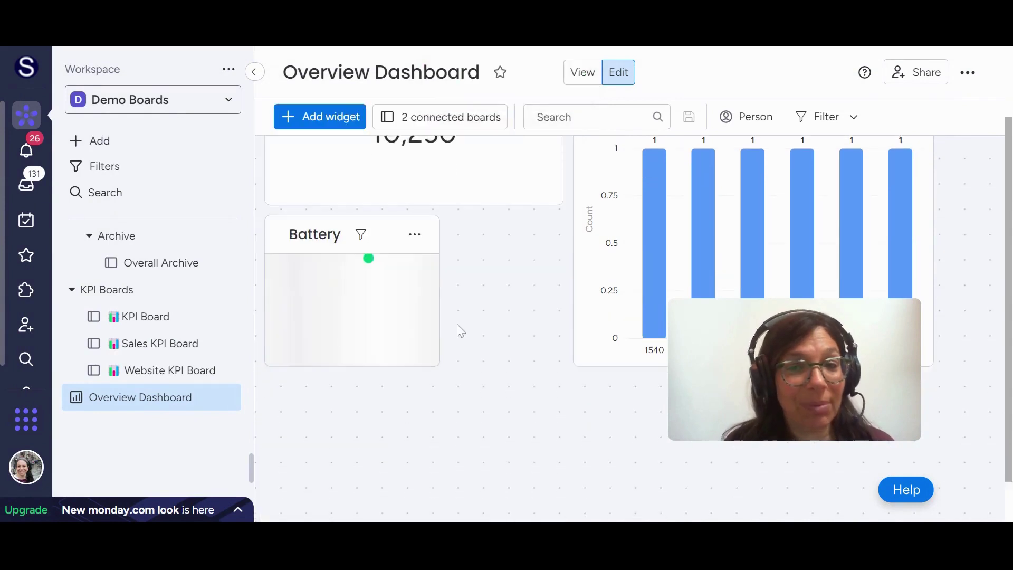
left_click_drag(439, 313, 564, 353)
left_click(538, 182)
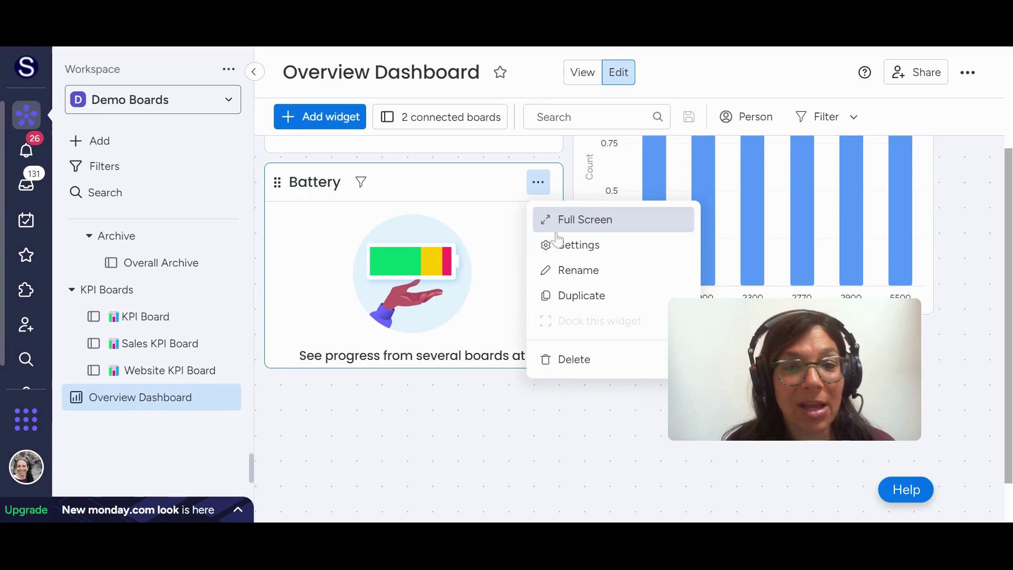
left_click(570, 219)
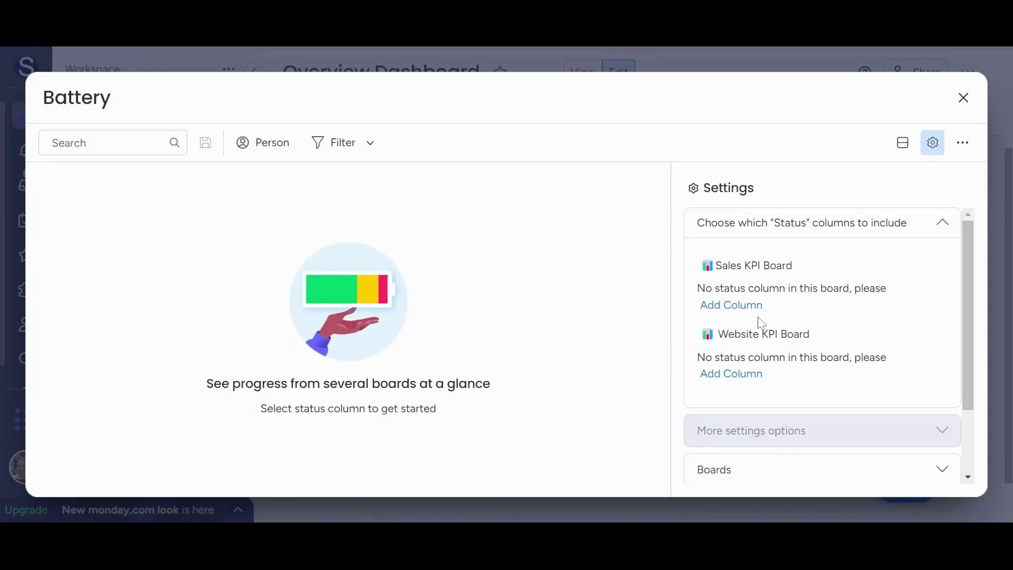
left_click(964, 100)
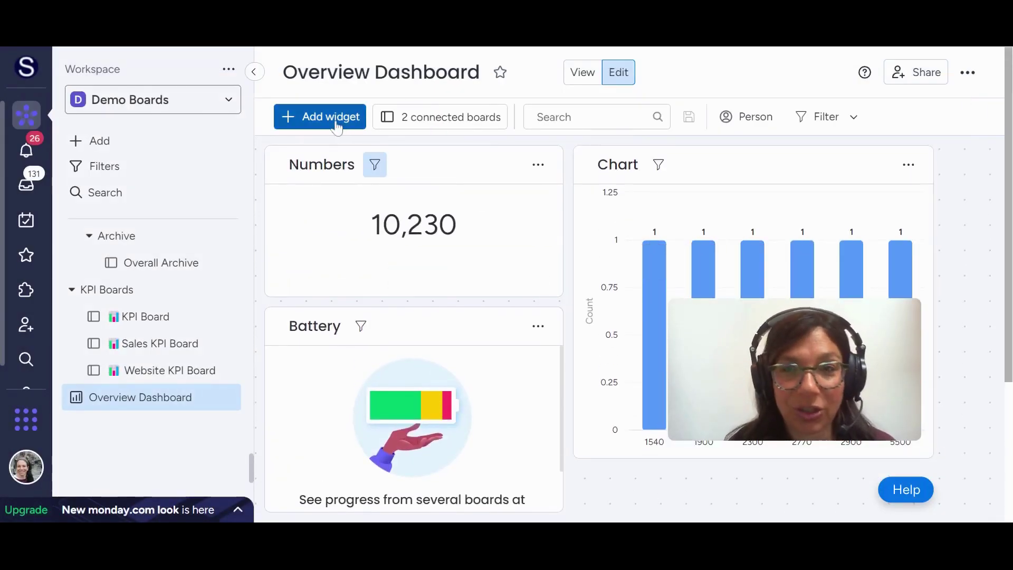
left_click(336, 121)
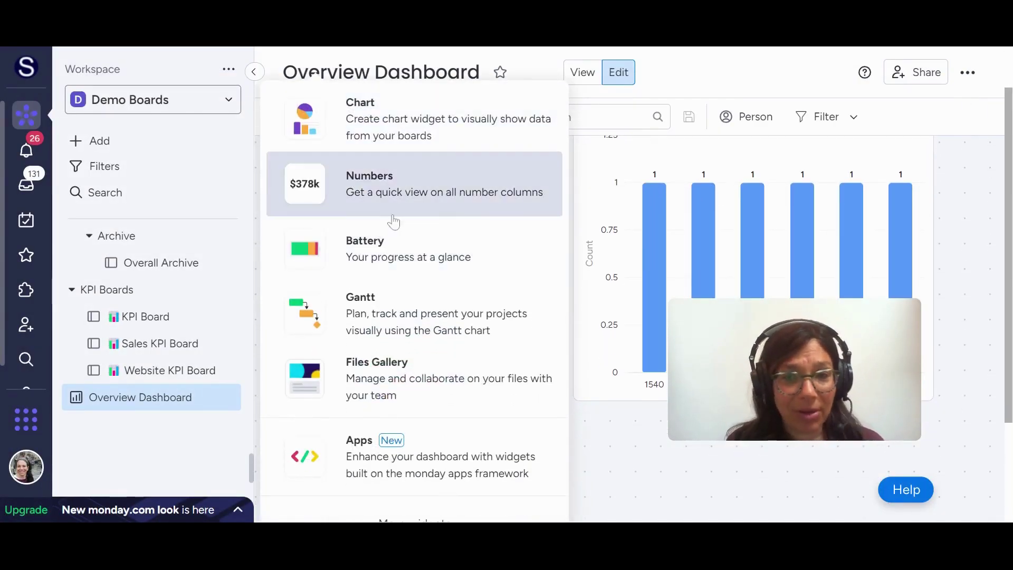
scroll(412, 383, "down", 3)
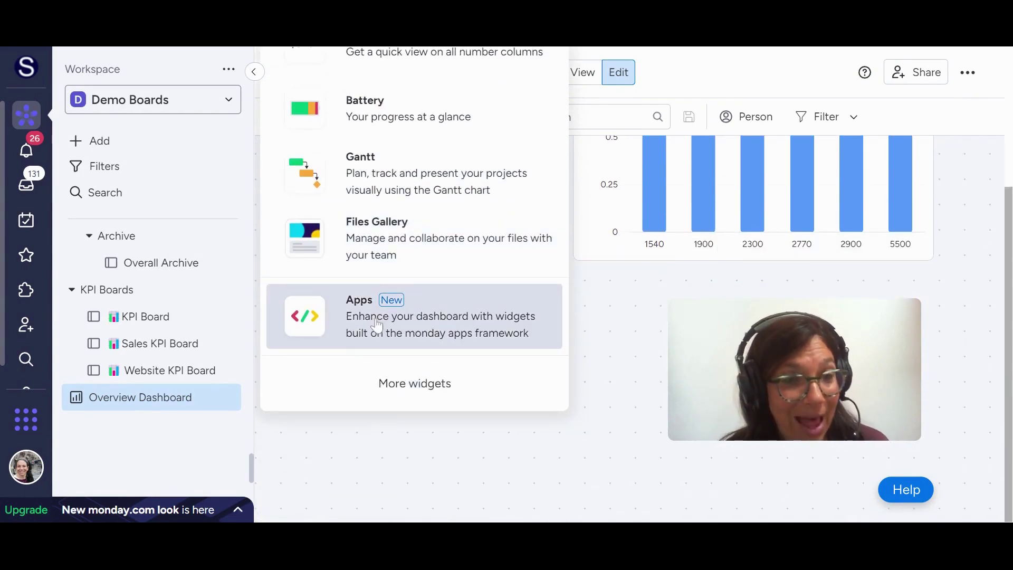
Open the full widget catalogue and scroll from Staying on Top down to Apps by monday
scroll(333, 319, "up", 3)
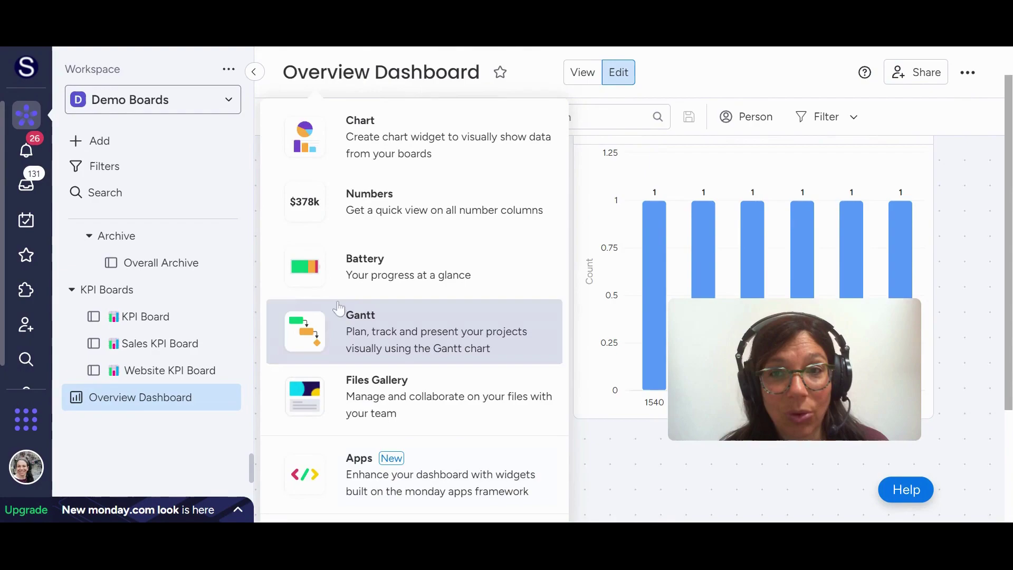
scroll(359, 264, "down", 3)
left_click(409, 392)
scroll(408, 370, "down", 4)
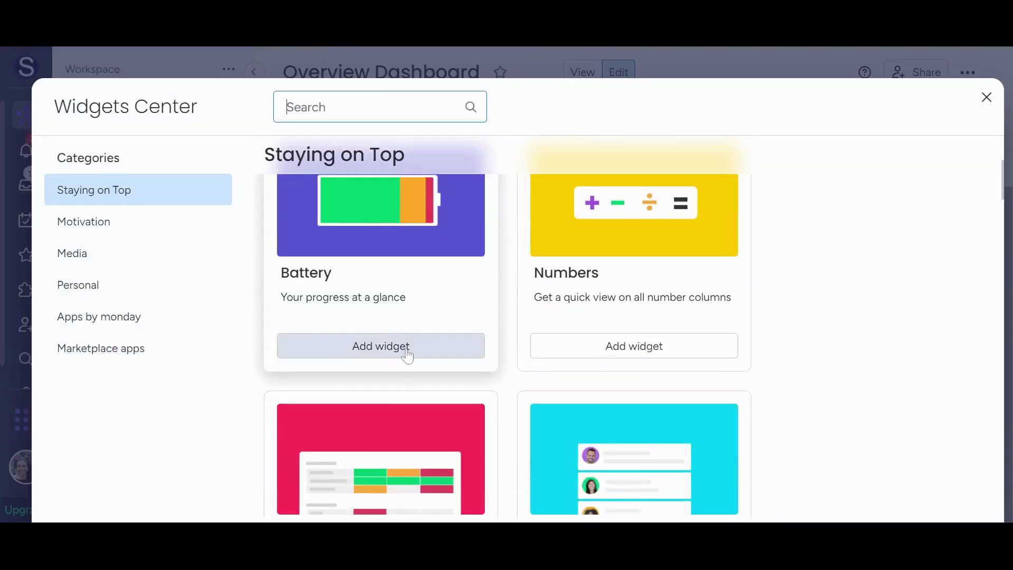
scroll(408, 356, "down", 5)
scroll(407, 356, "up", 4)
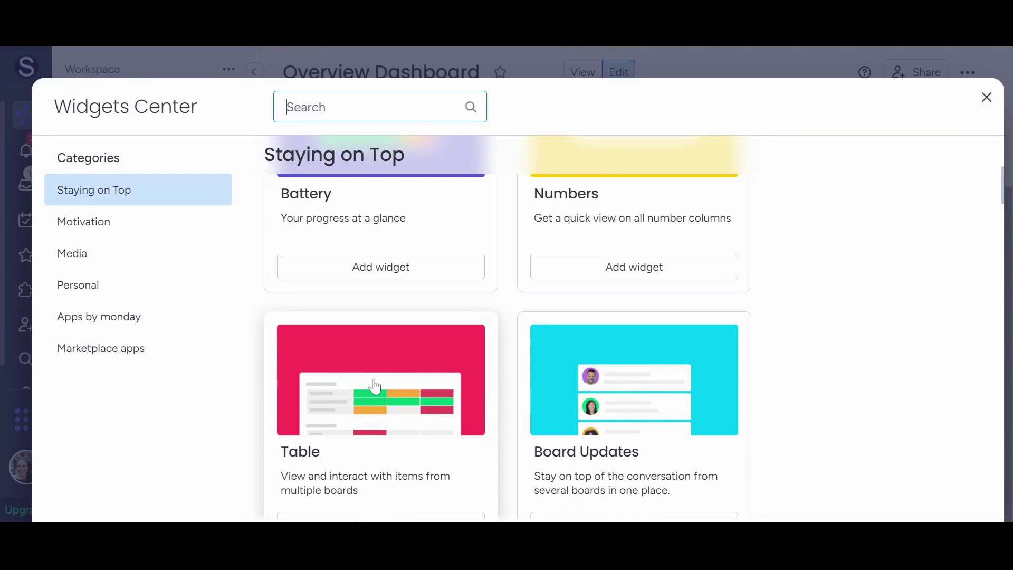
scroll(369, 385, "down", 4)
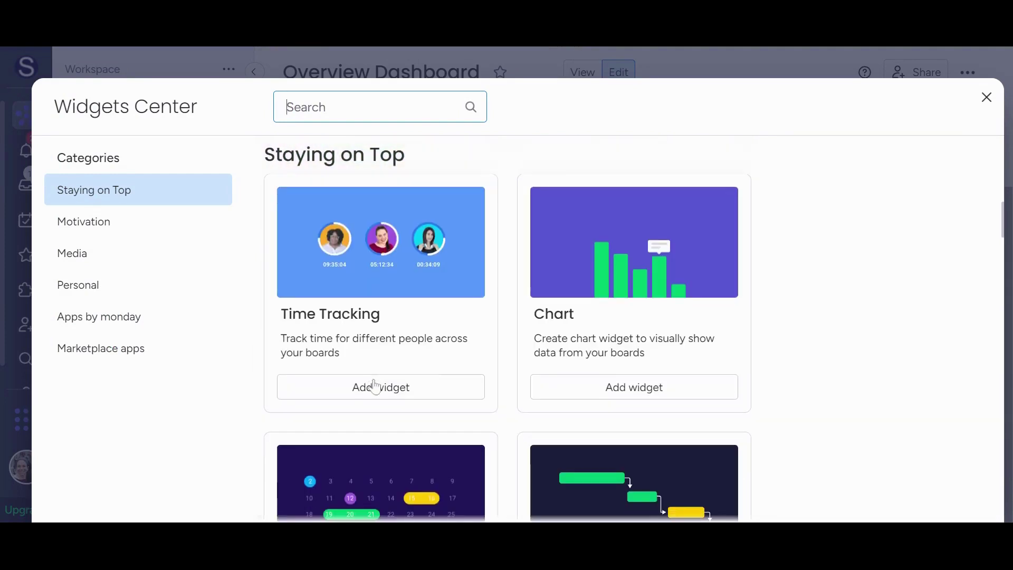
scroll(375, 387, "down", 3)
scroll(375, 387, "up", 3)
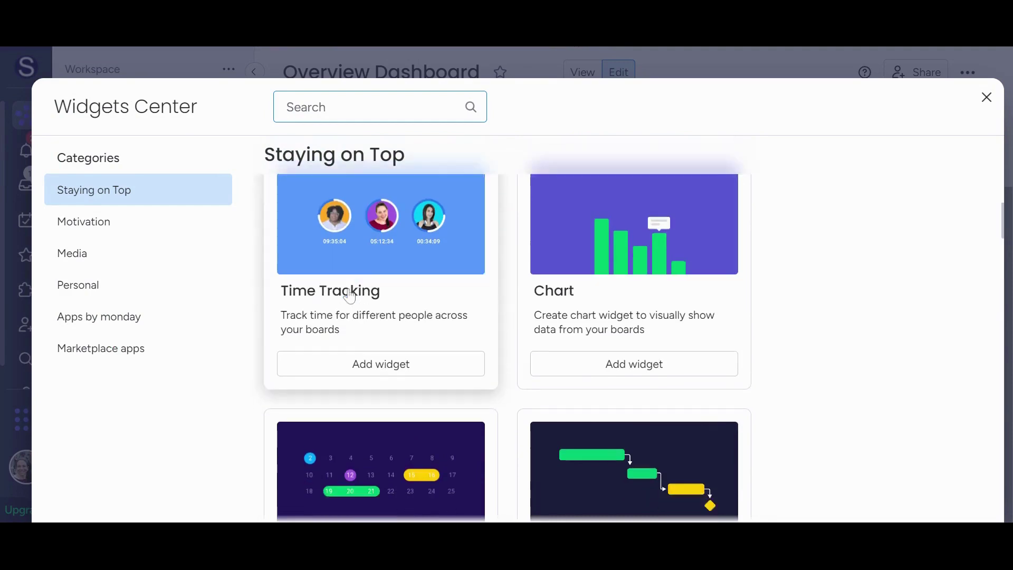
scroll(372, 316, "down", 6)
scroll(373, 316, "down", 2)
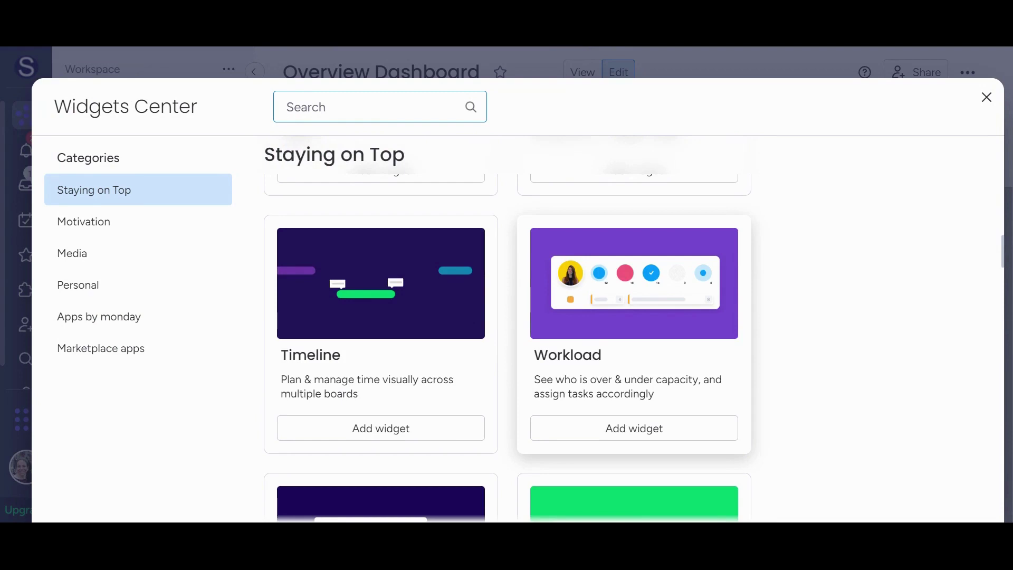
scroll(588, 330, "down", 3)
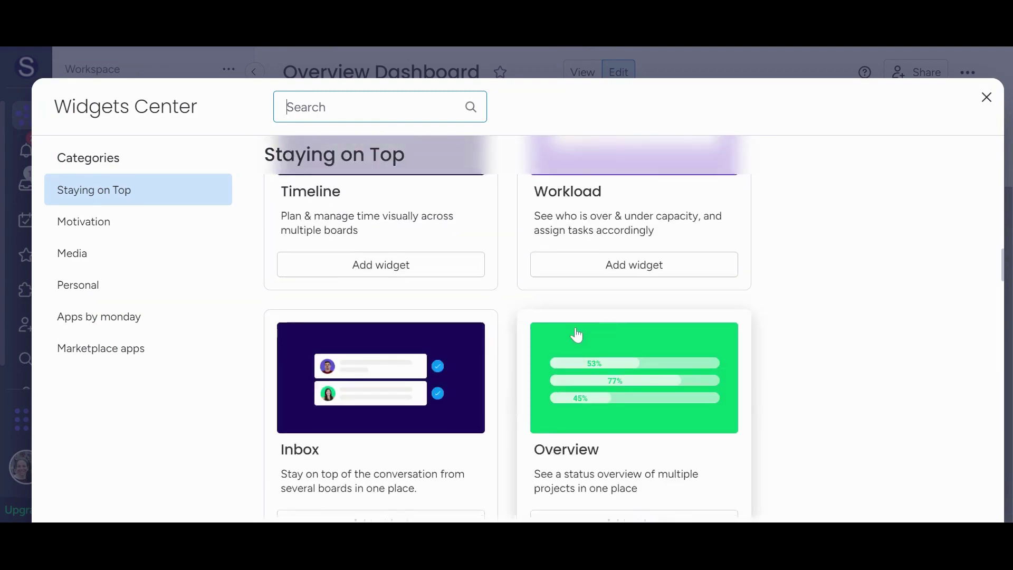
scroll(576, 333, "down", 3)
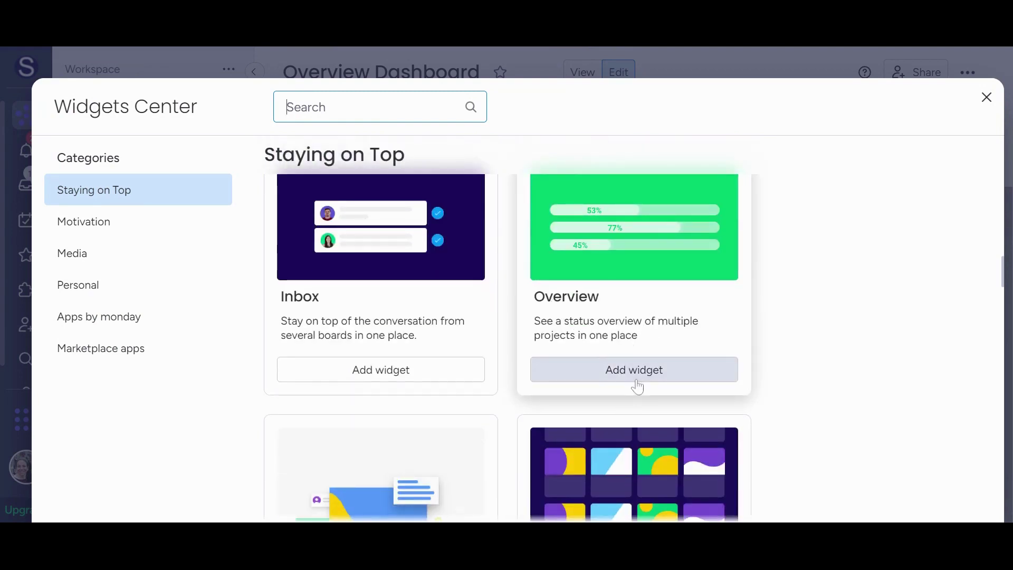
scroll(516, 362, "down", 10)
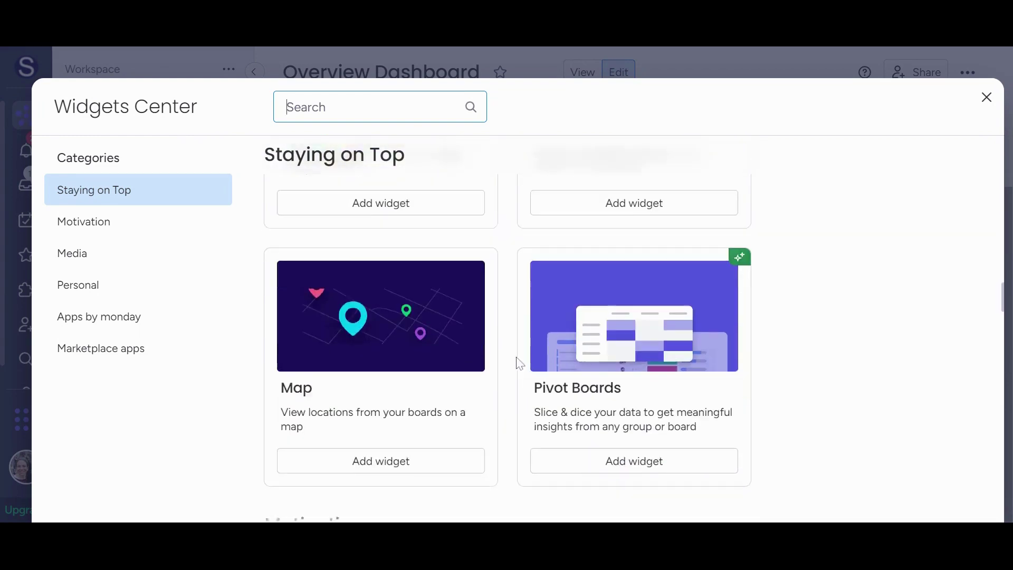
scroll(519, 363, "down", 10)
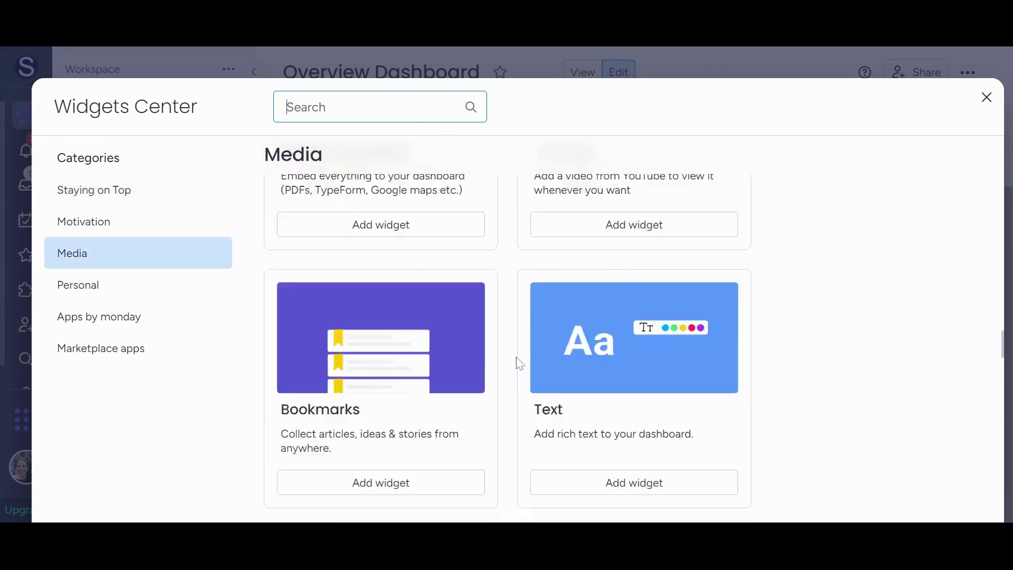
scroll(520, 363, "down", 15)
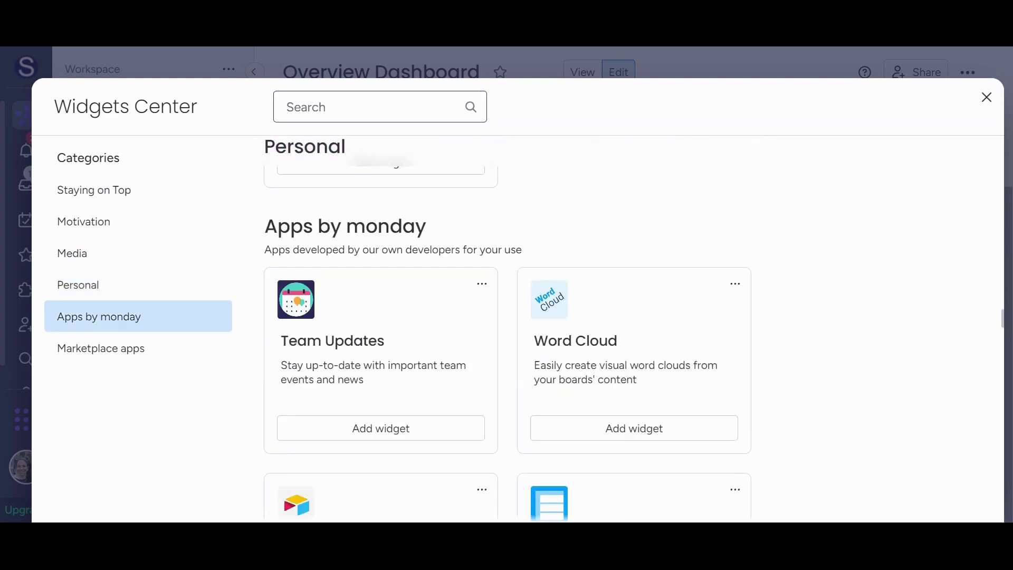
Search 'goal', add the Goals - Beta widget, and drag it below Battery in the left column
type("goal")
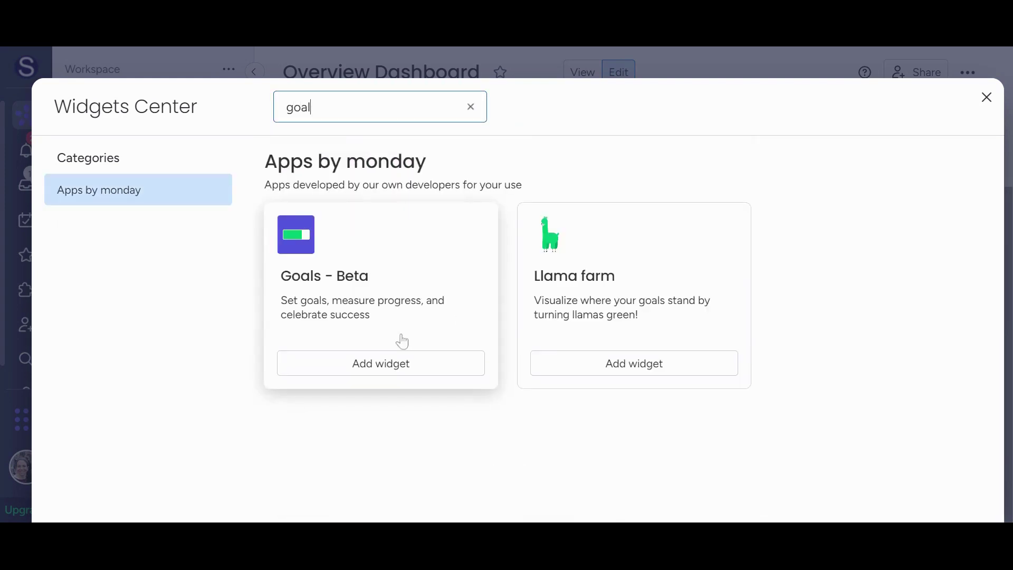
left_click(394, 362)
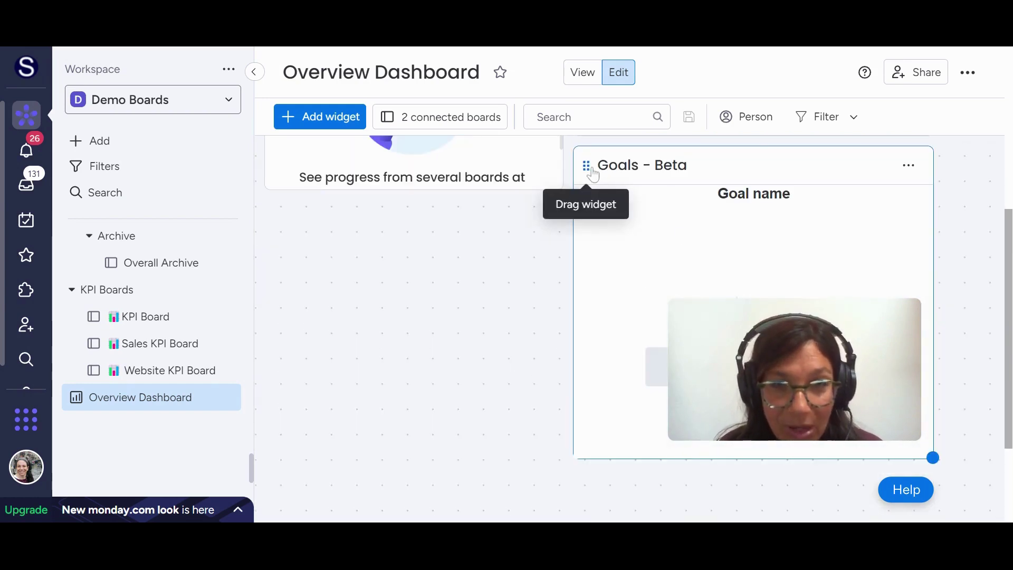
left_click_drag(587, 168, 509, 185)
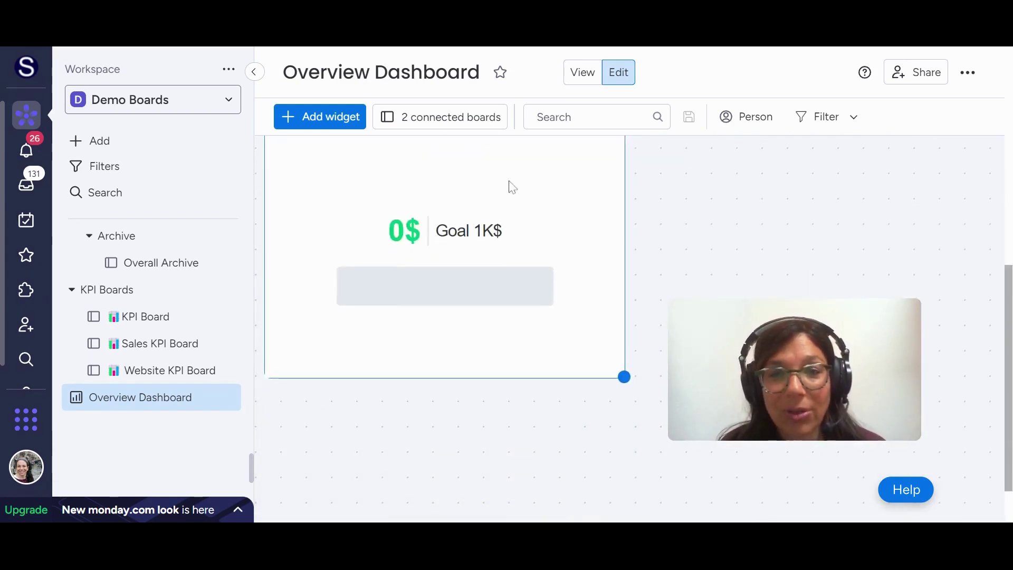
left_click(602, 251)
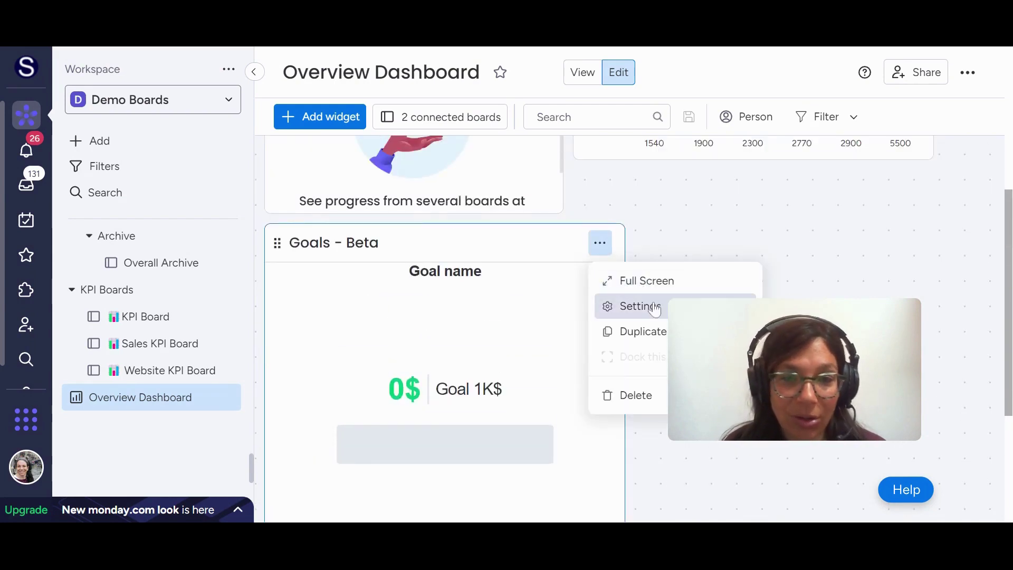
In the Goals settings, rename the goal to 'Website Visitors' and set the target to 100000
left_click(636, 306)
double_click(744, 292)
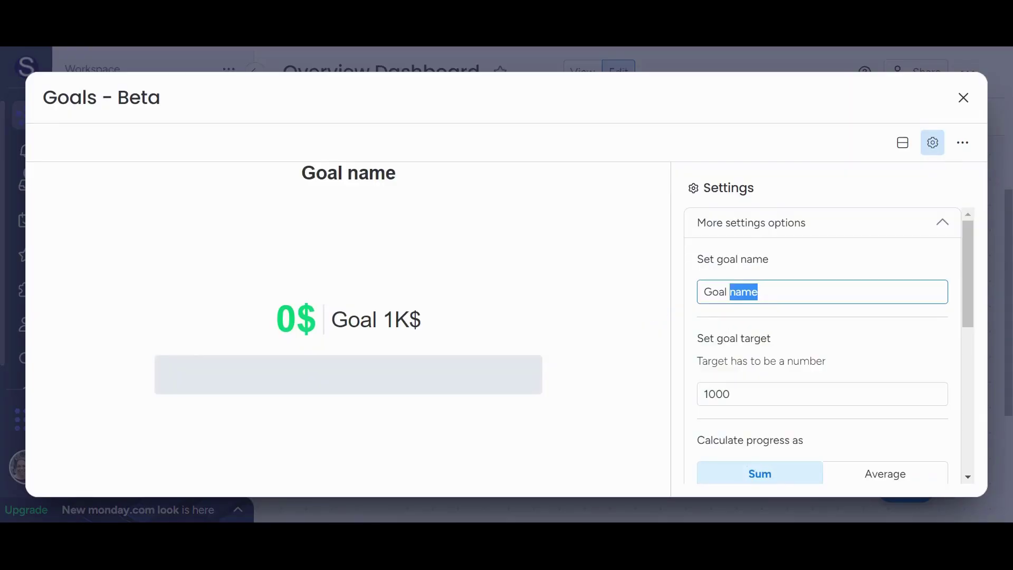
type("Website Visitors")
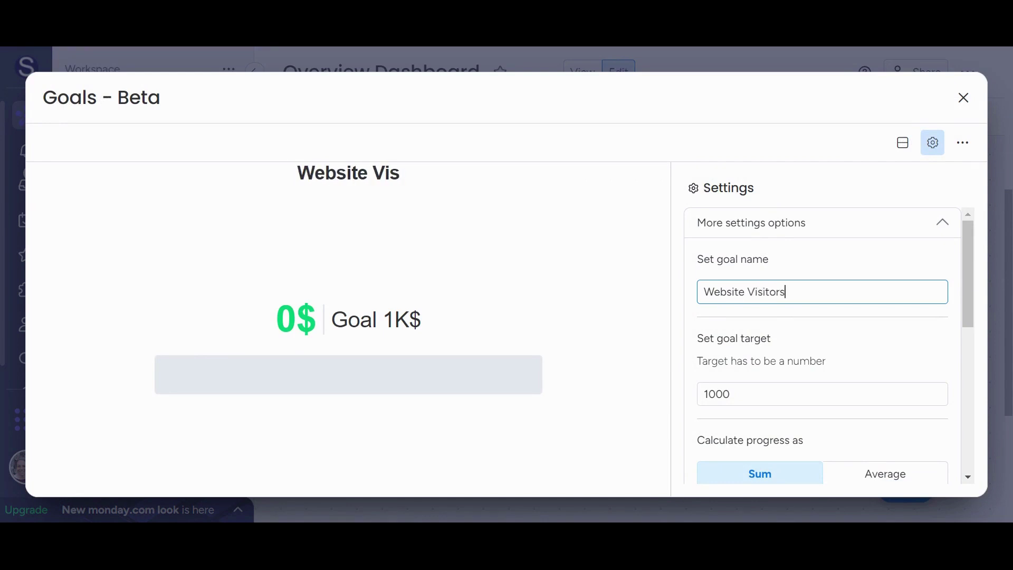
left_click(731, 394)
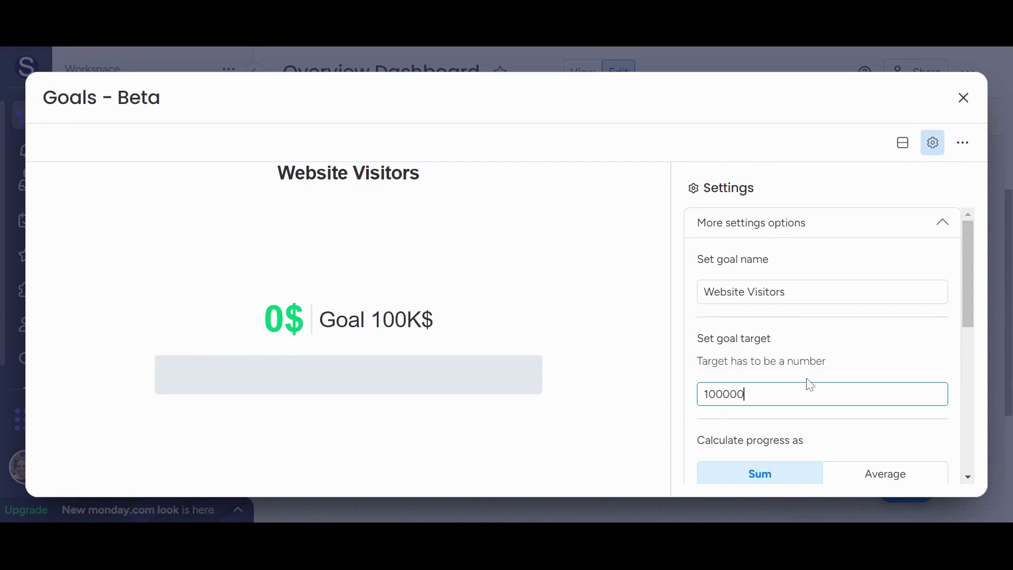
Replace the dollar unit with a custom 'Visitors' unit
scroll(811, 386, "down", 3)
scroll(792, 391, "down", 3)
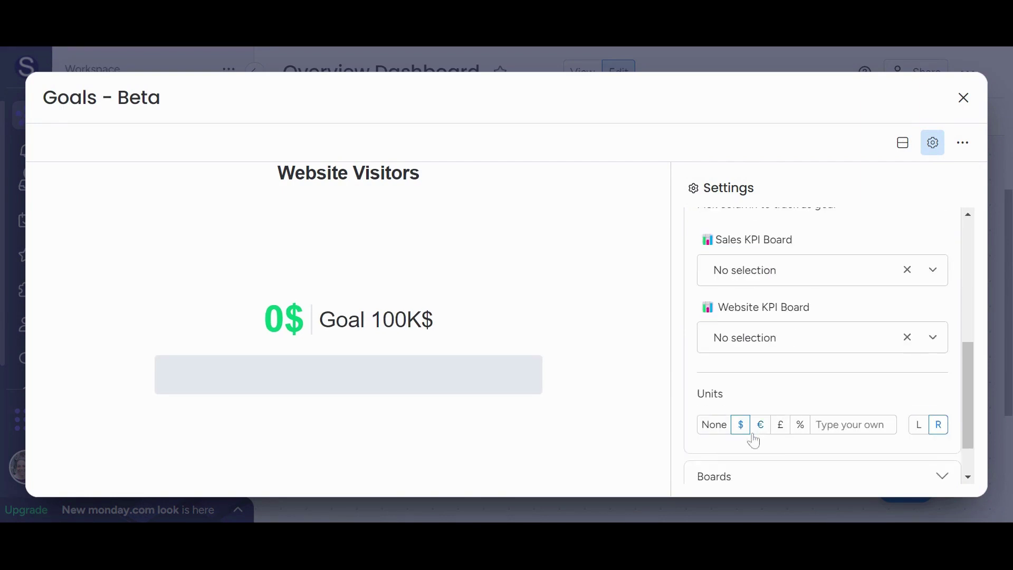
left_click(714, 425)
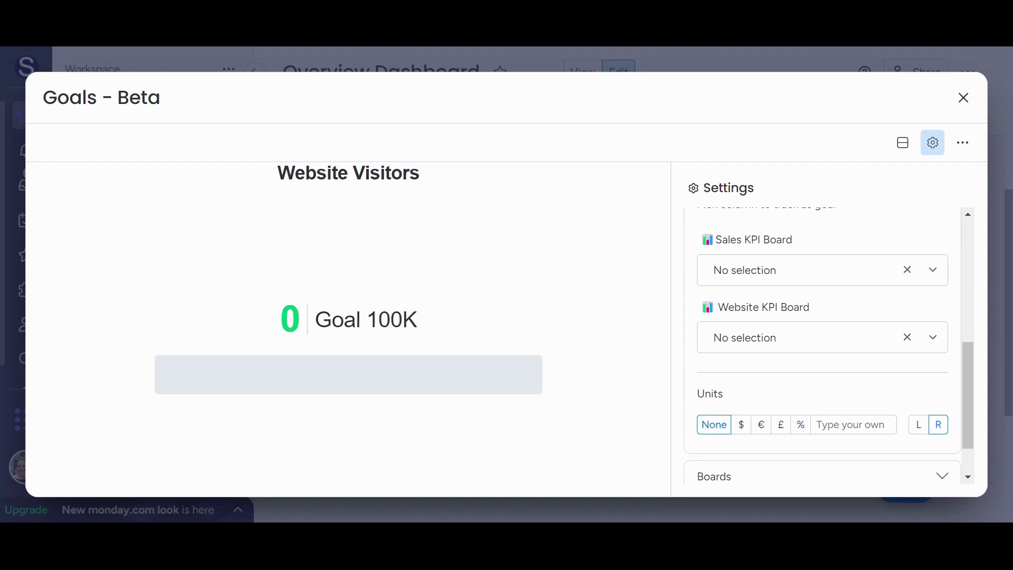
left_click(853, 425)
type("Visitors")
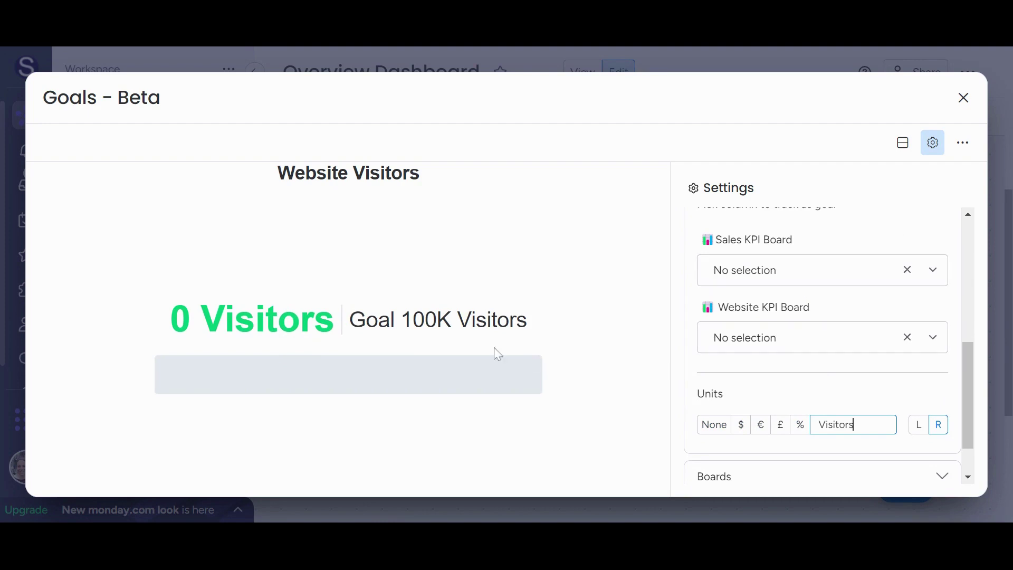
Track the Website KPI Board's Website Visitors column, so the goal reads 12.73K
scroll(786, 395, "down", 1)
scroll(785, 391, "up", 3)
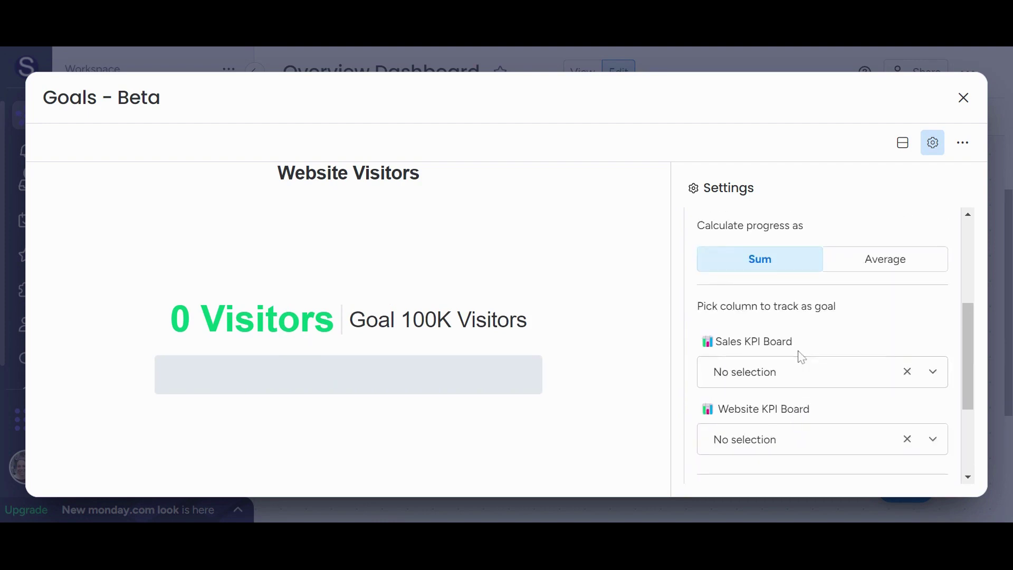
scroll(795, 343, "down", 2)
left_click(934, 292)
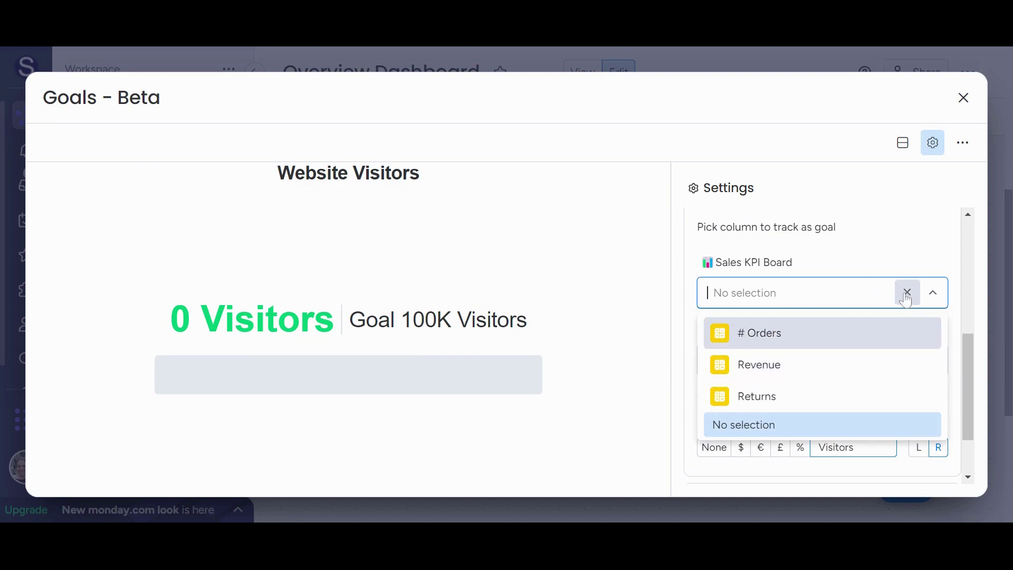
left_click(758, 283)
left_click(934, 360)
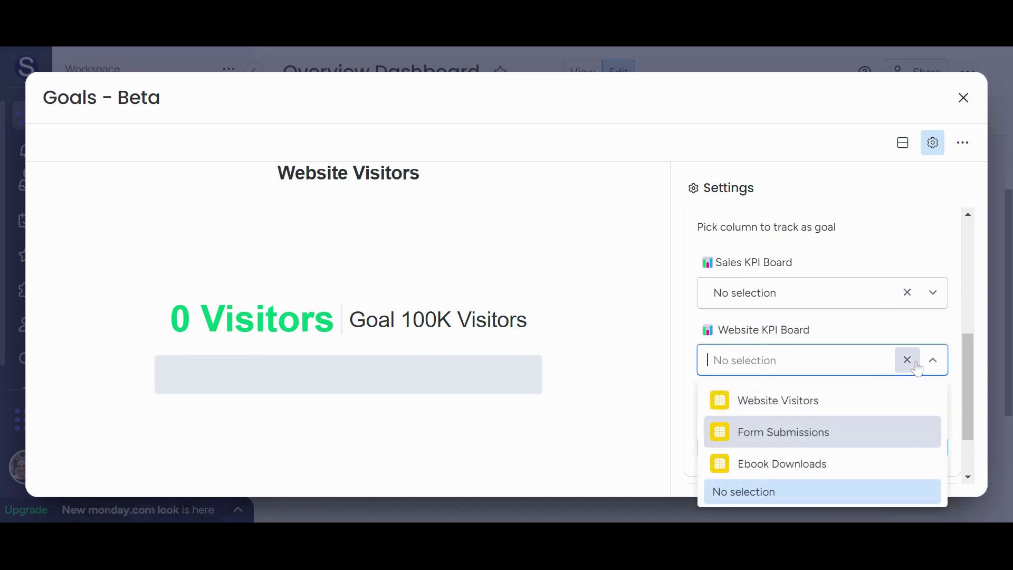
left_click(811, 407)
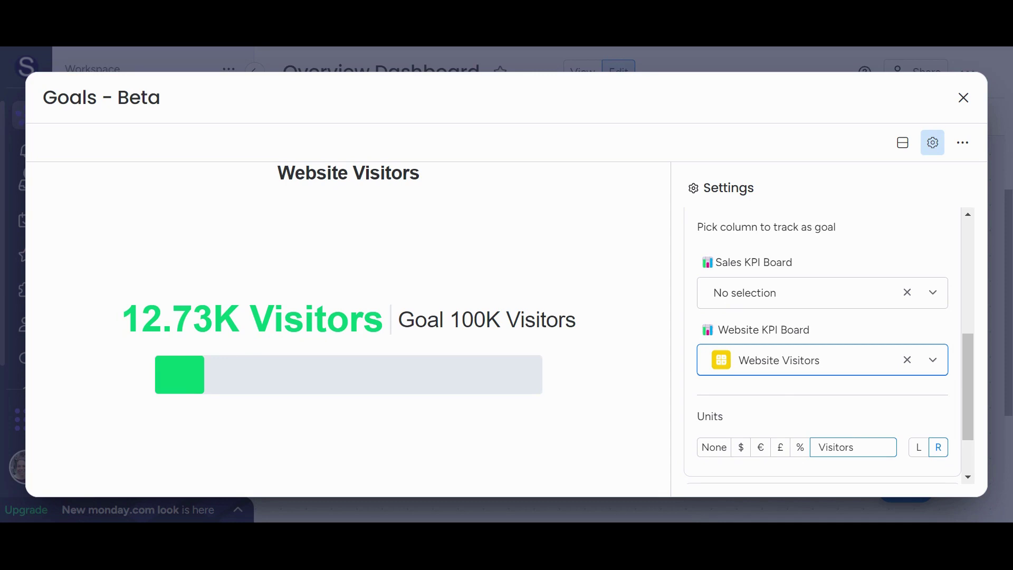
scroll(833, 316, "down", 10)
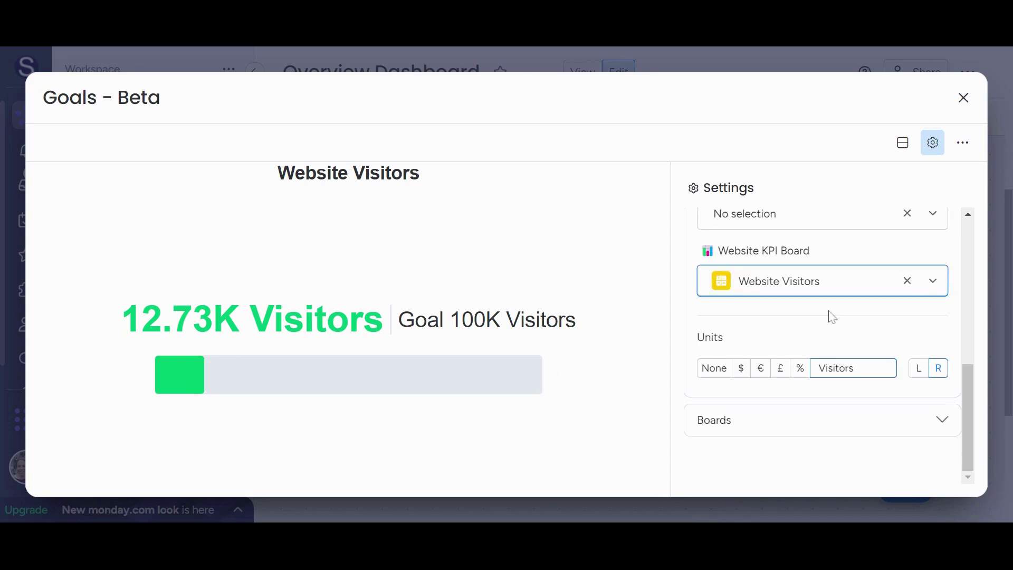
Exit the goal settings, check the Website Visitors widget on the dashboard, and open Sales KPI Board
left_click(964, 97)
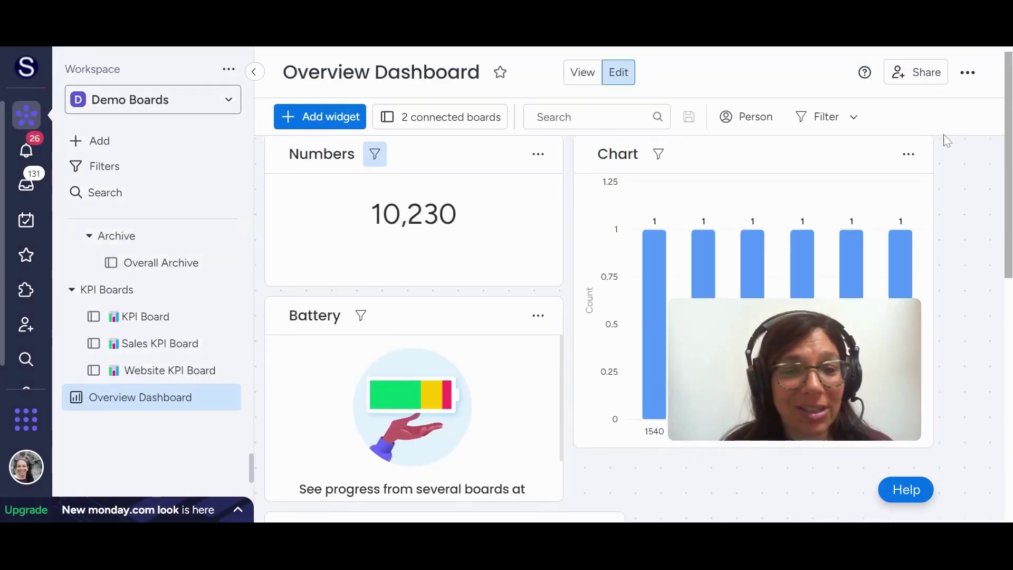
scroll(463, 407, "down", 5)
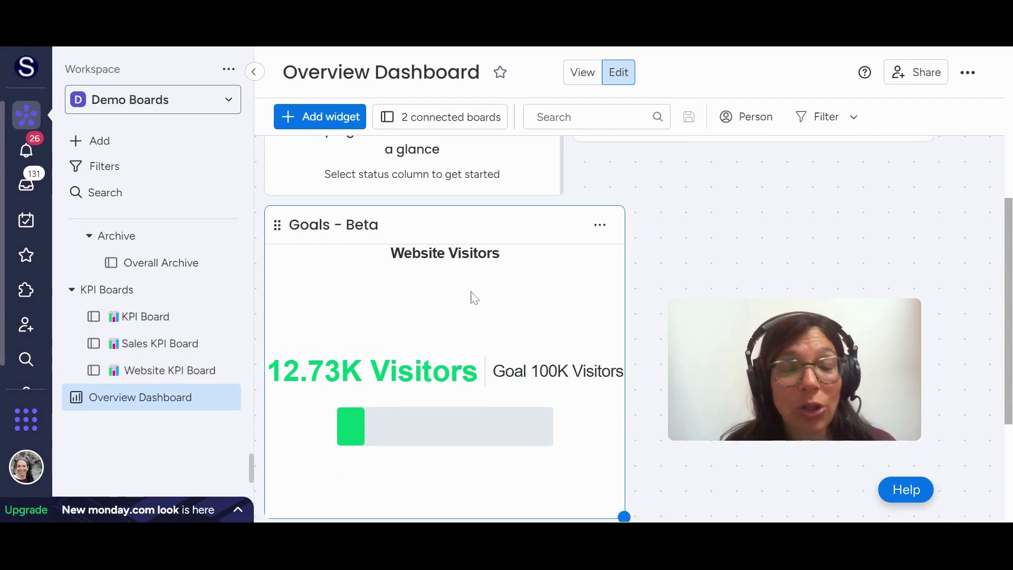
left_click(141, 351)
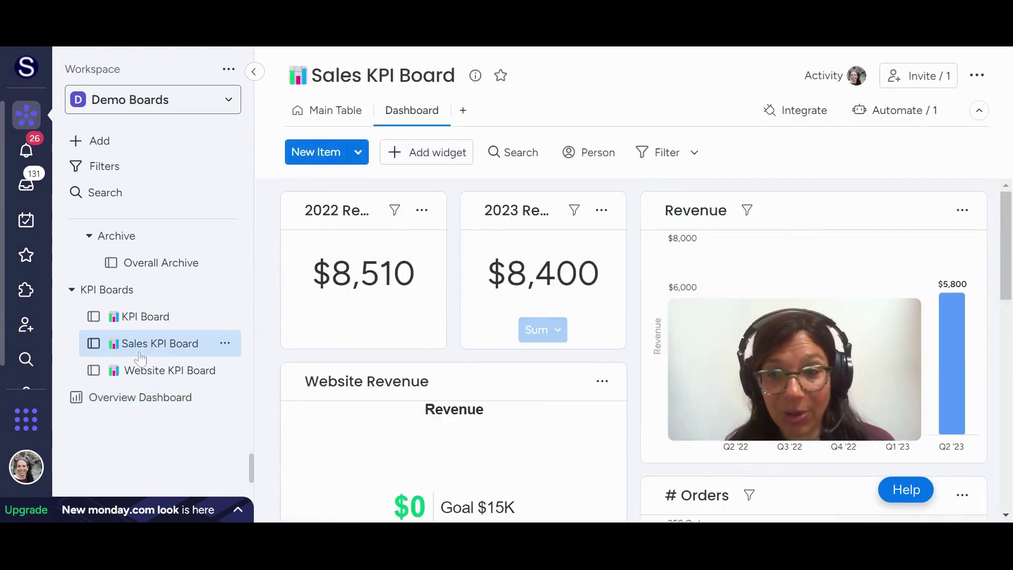
View the Website KPI Board's traffic charts, then return to the Overview Dashboard
left_click(141, 369)
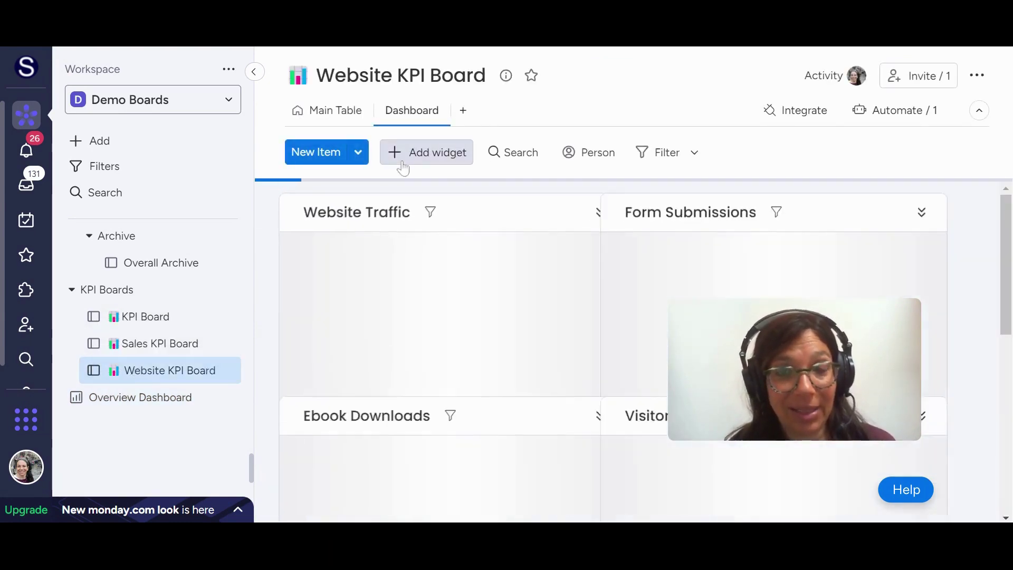
left_click(178, 400)
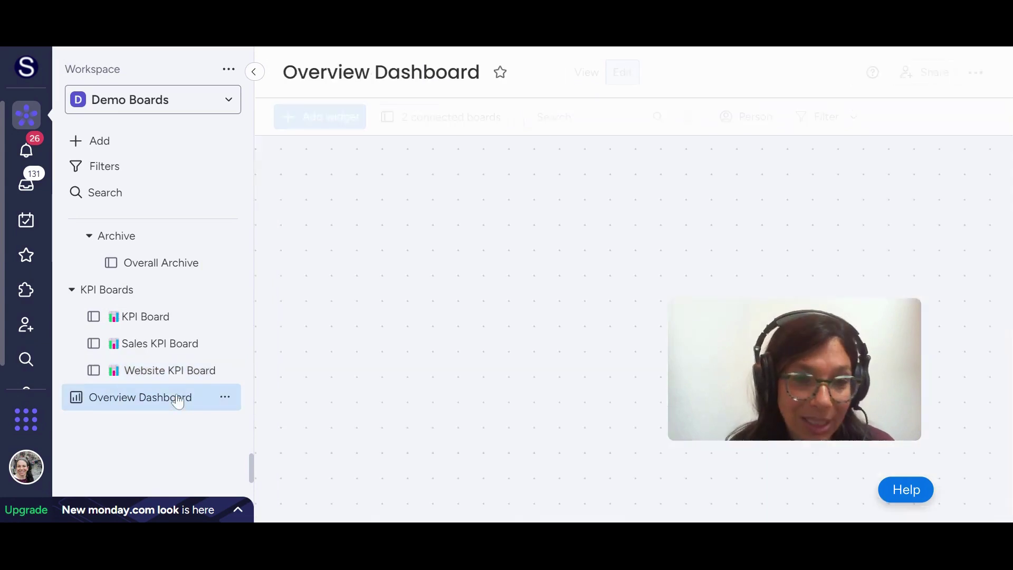